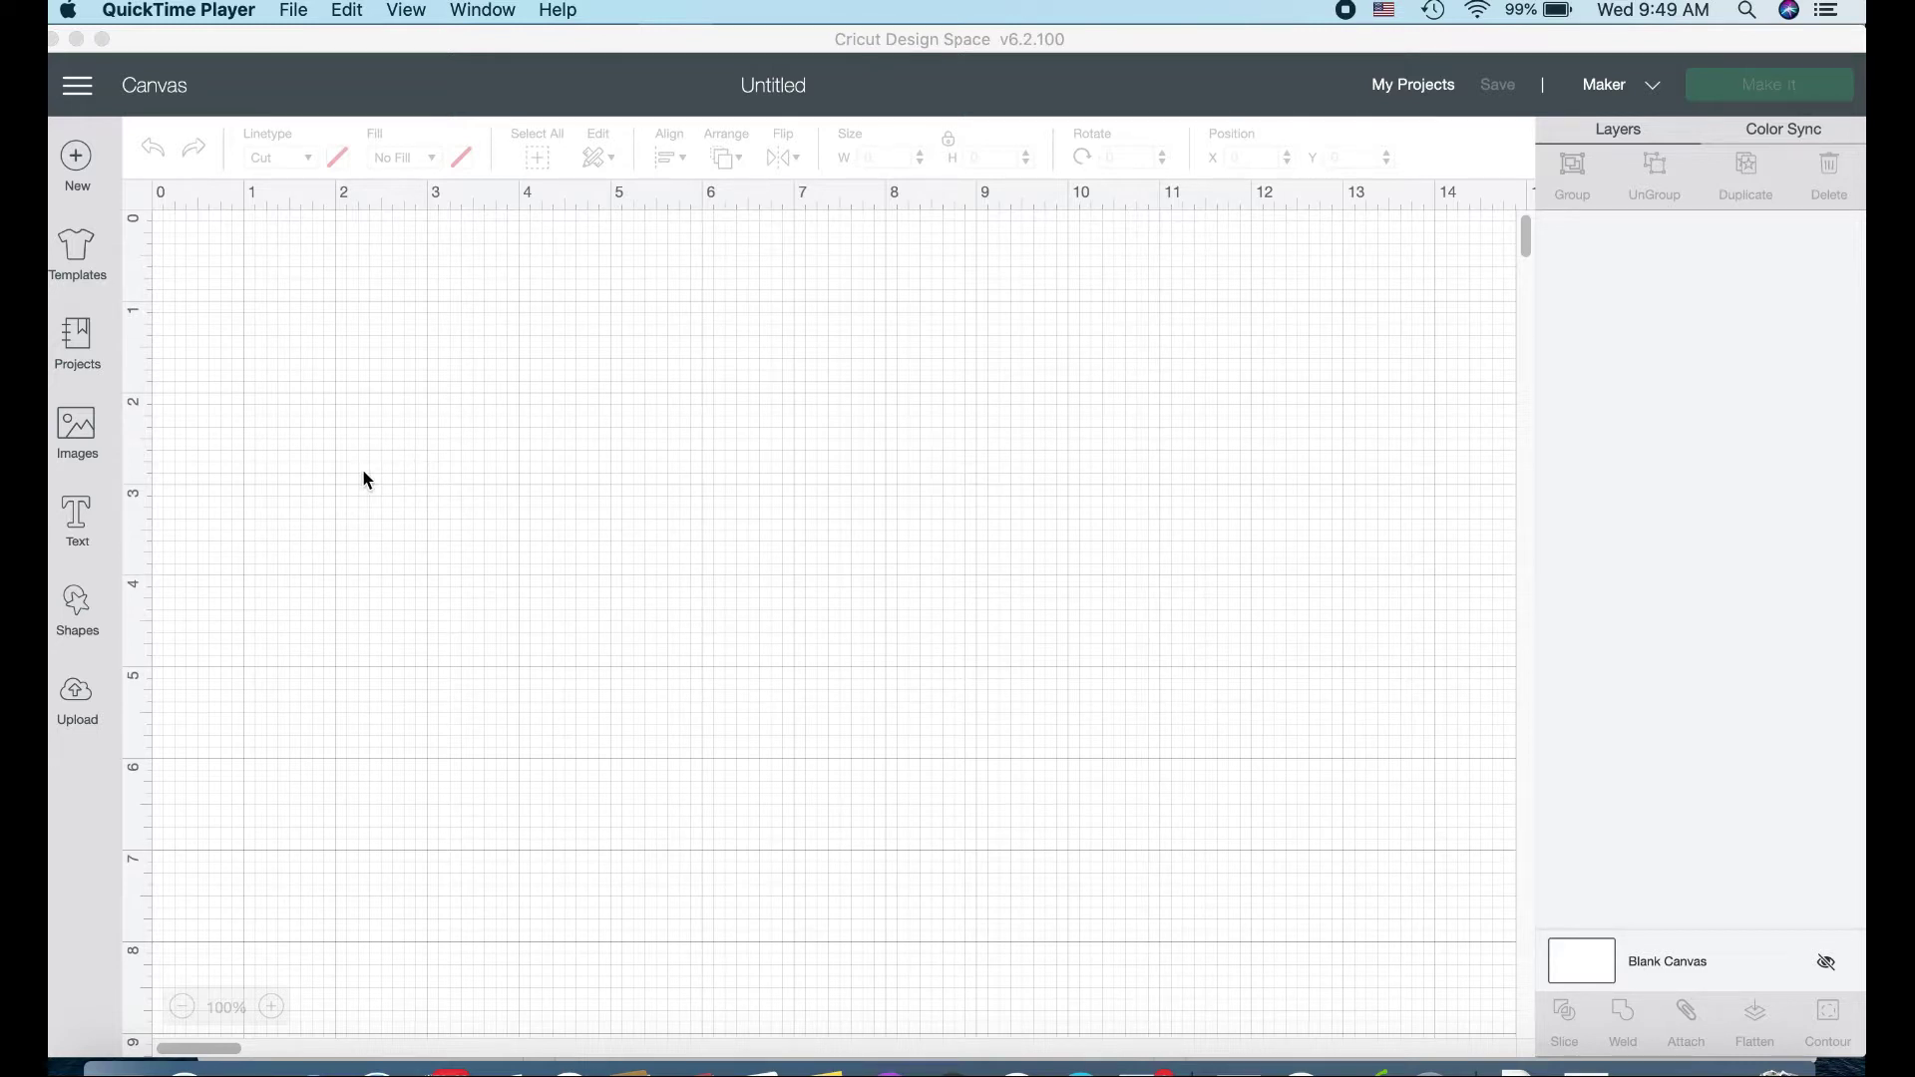
# Insert the recently uploaded alcohol-ink photo onto the canvas.
pyautogui.click(83, 699)
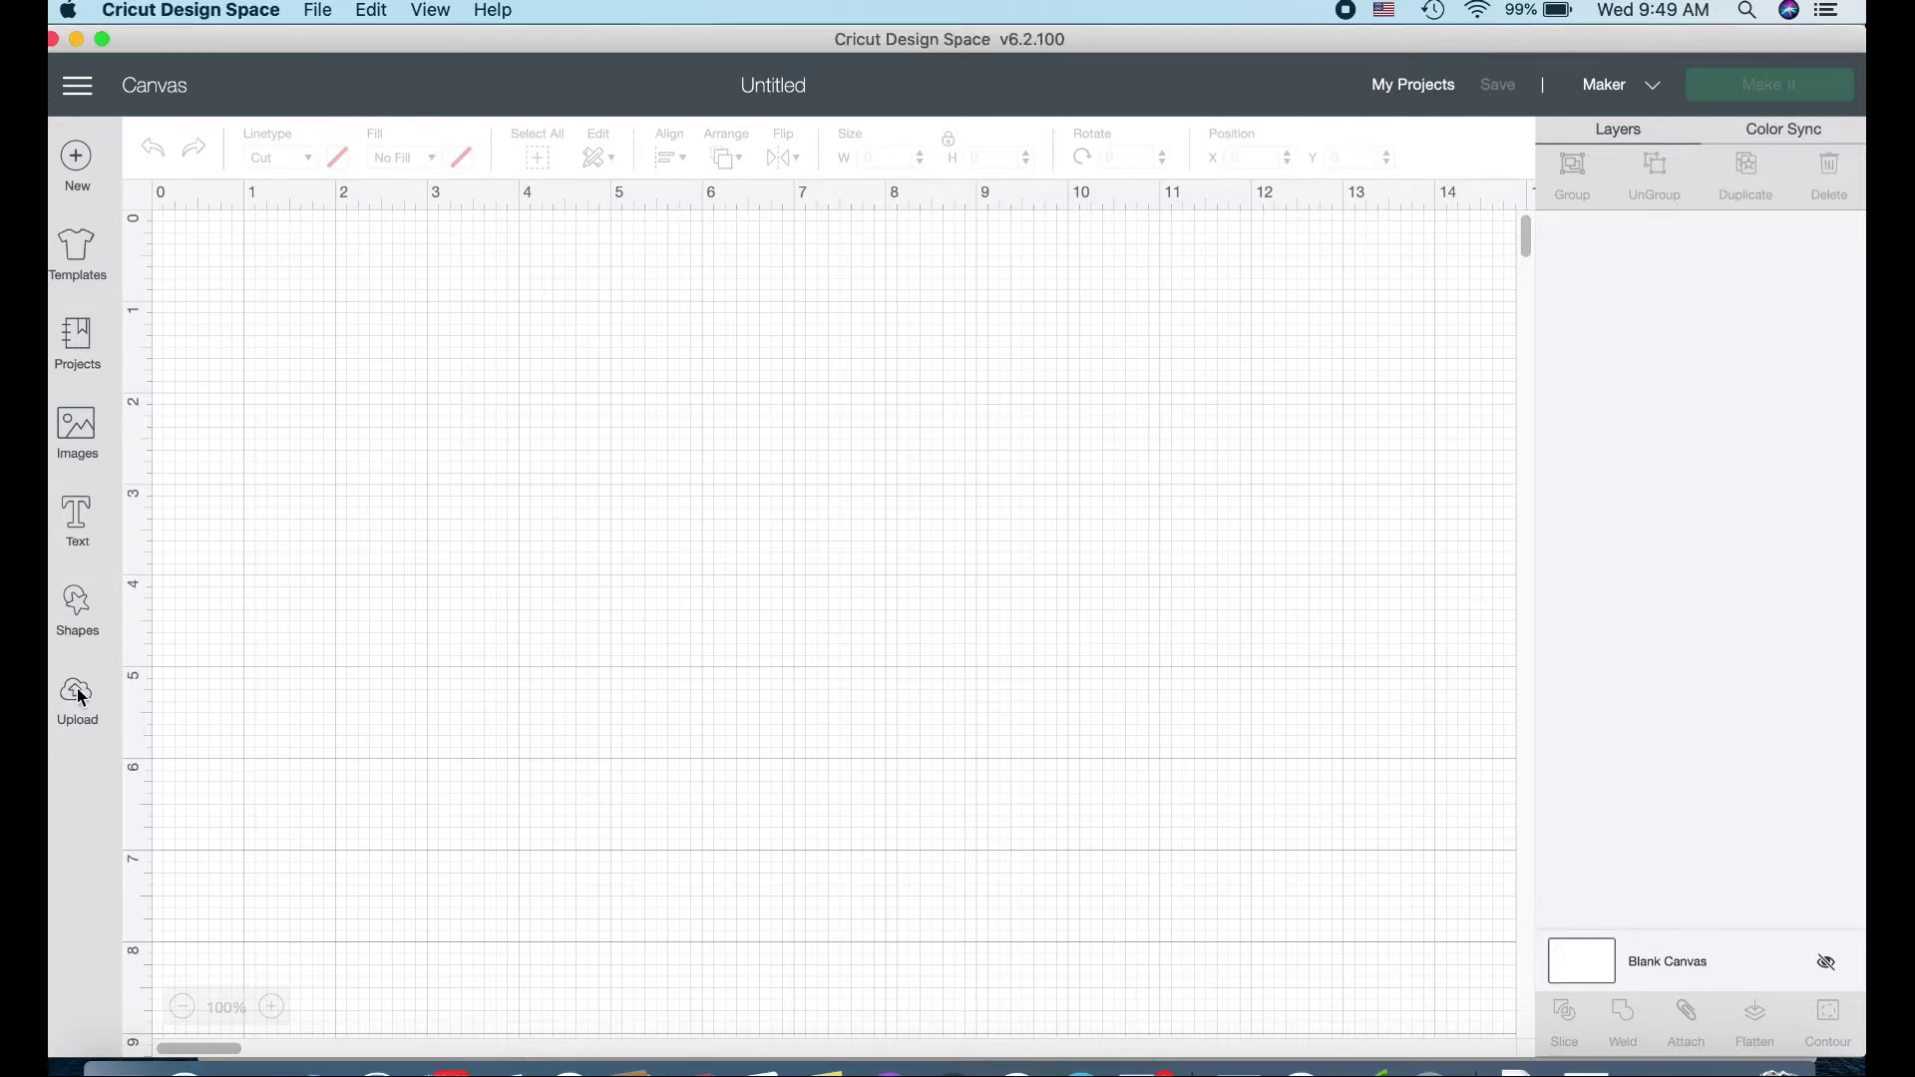
pyautogui.click(83, 699)
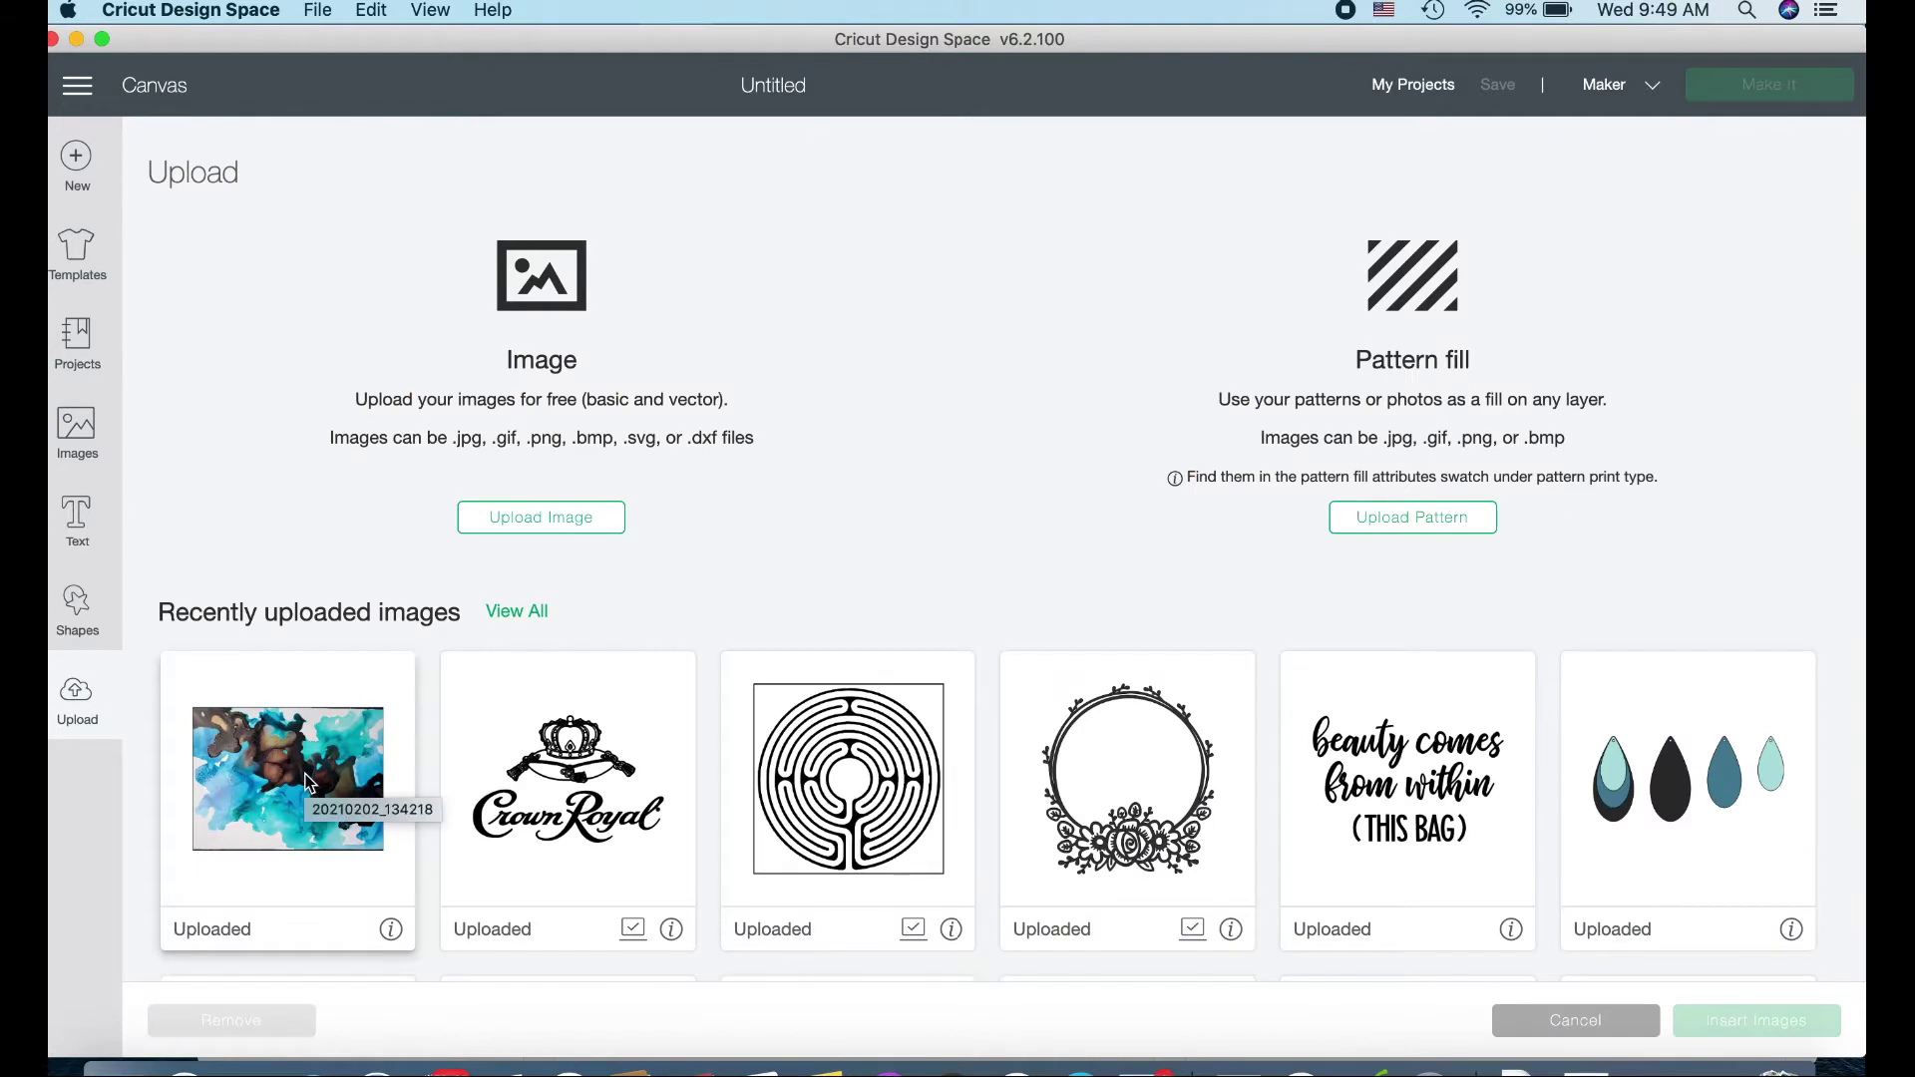
pyautogui.click(296, 777)
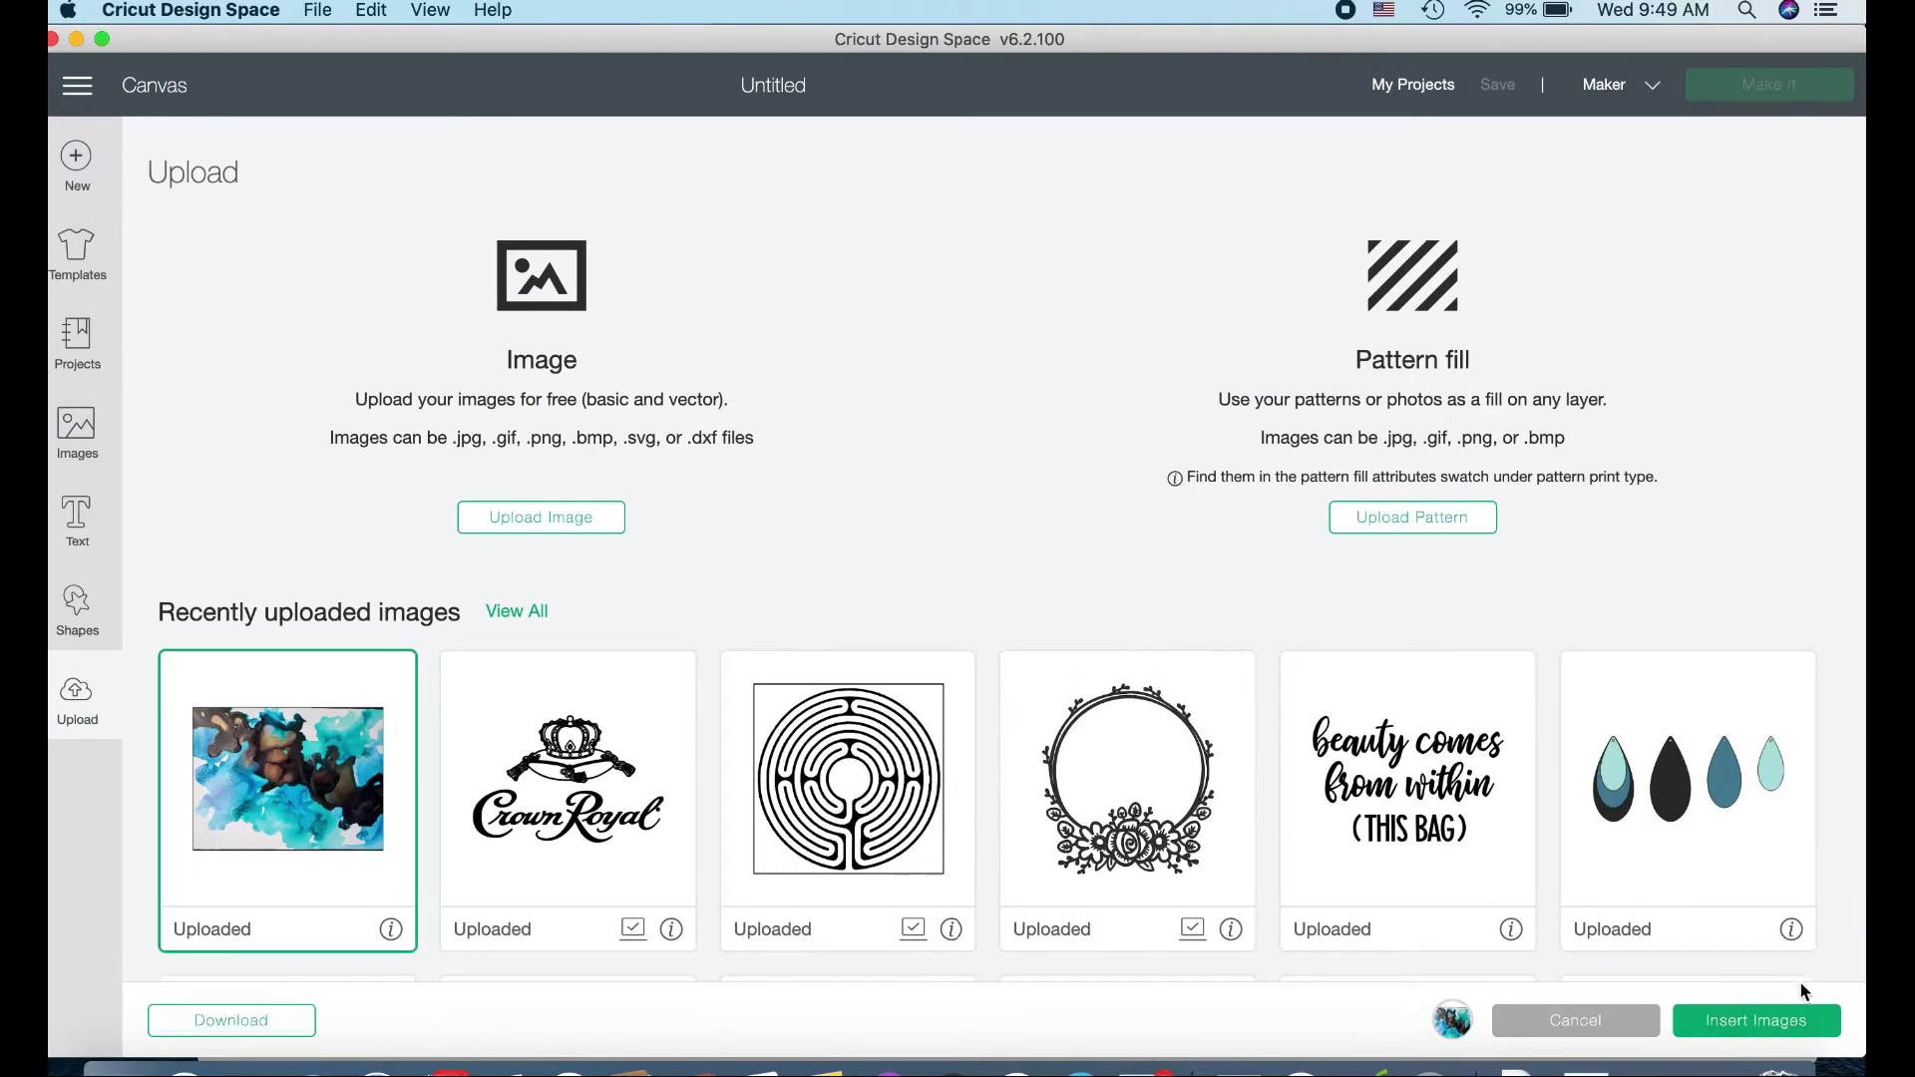
pyautogui.click(1746, 1022)
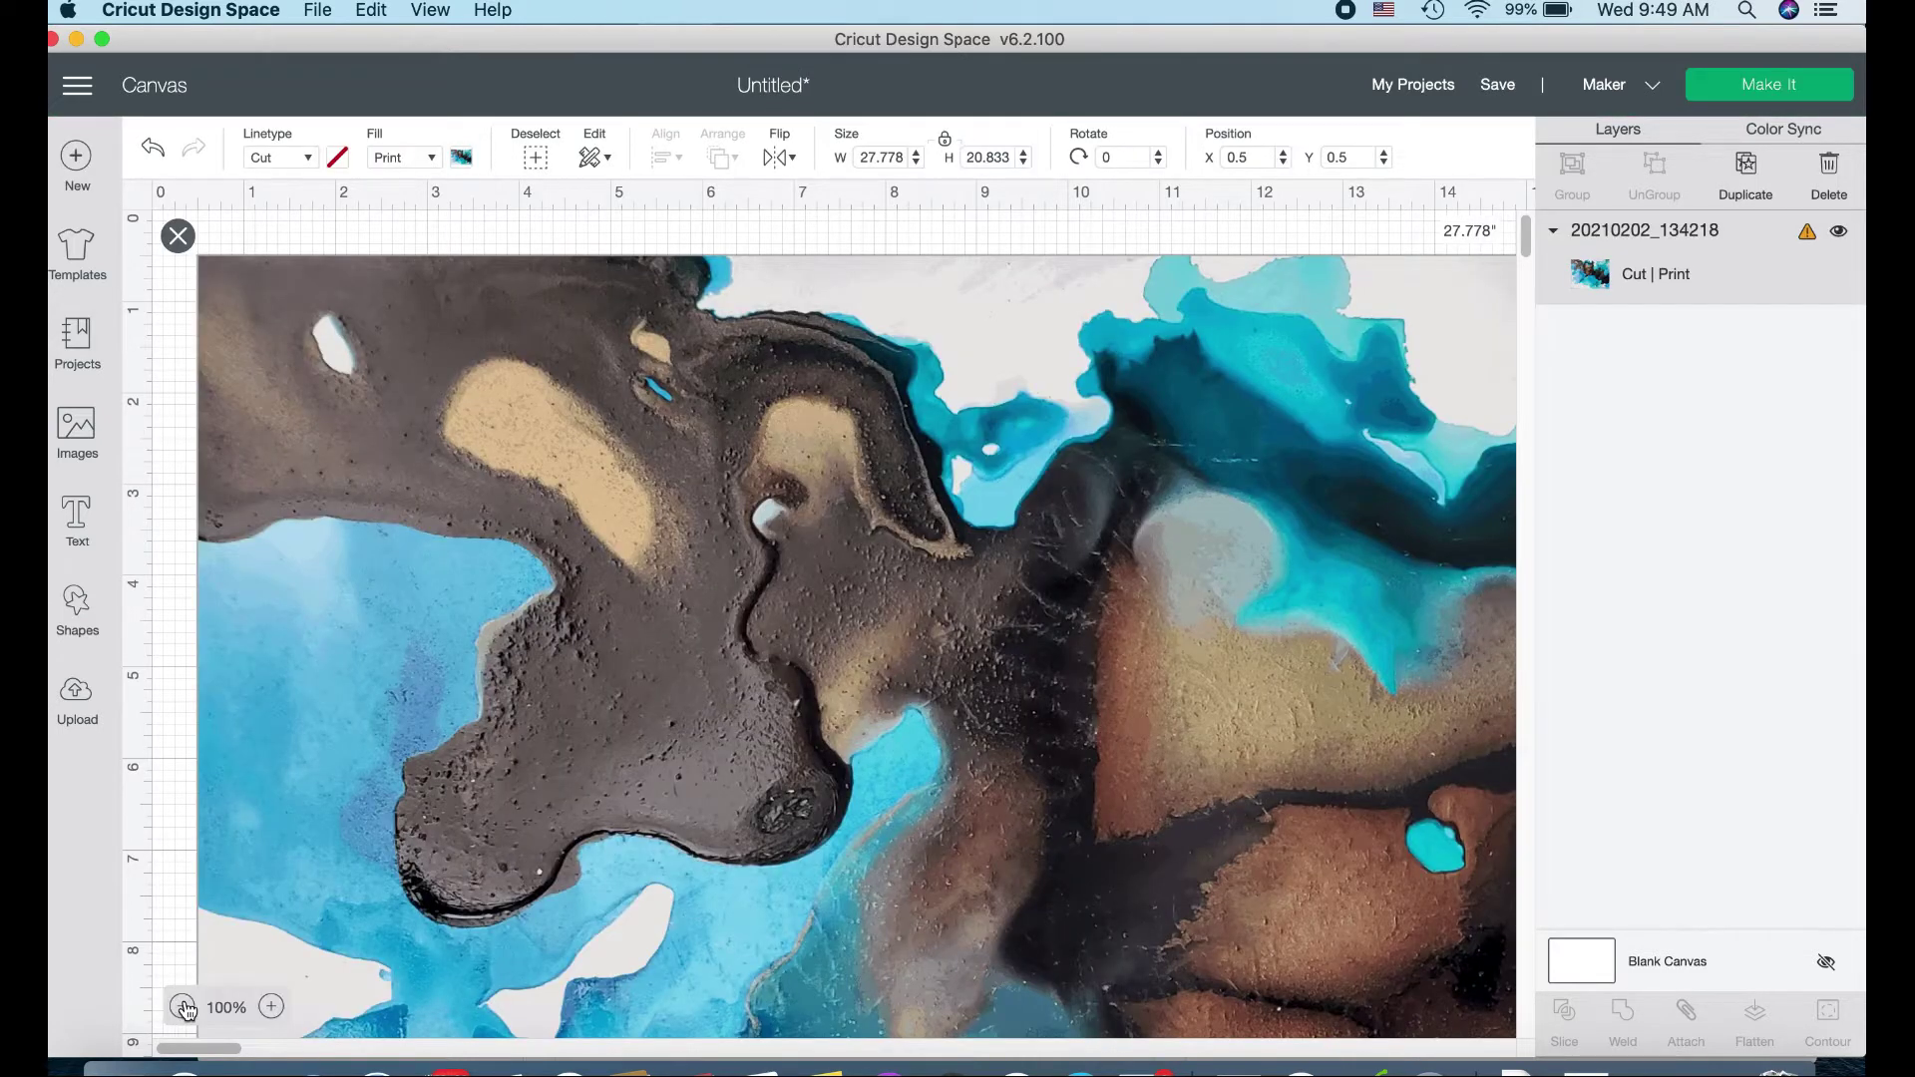
# Unlock the photo's proportions and resize it to 9 × 6 inches.
pyautogui.click(182, 1007)
pyautogui.click(183, 1006)
pyautogui.click(182, 1006)
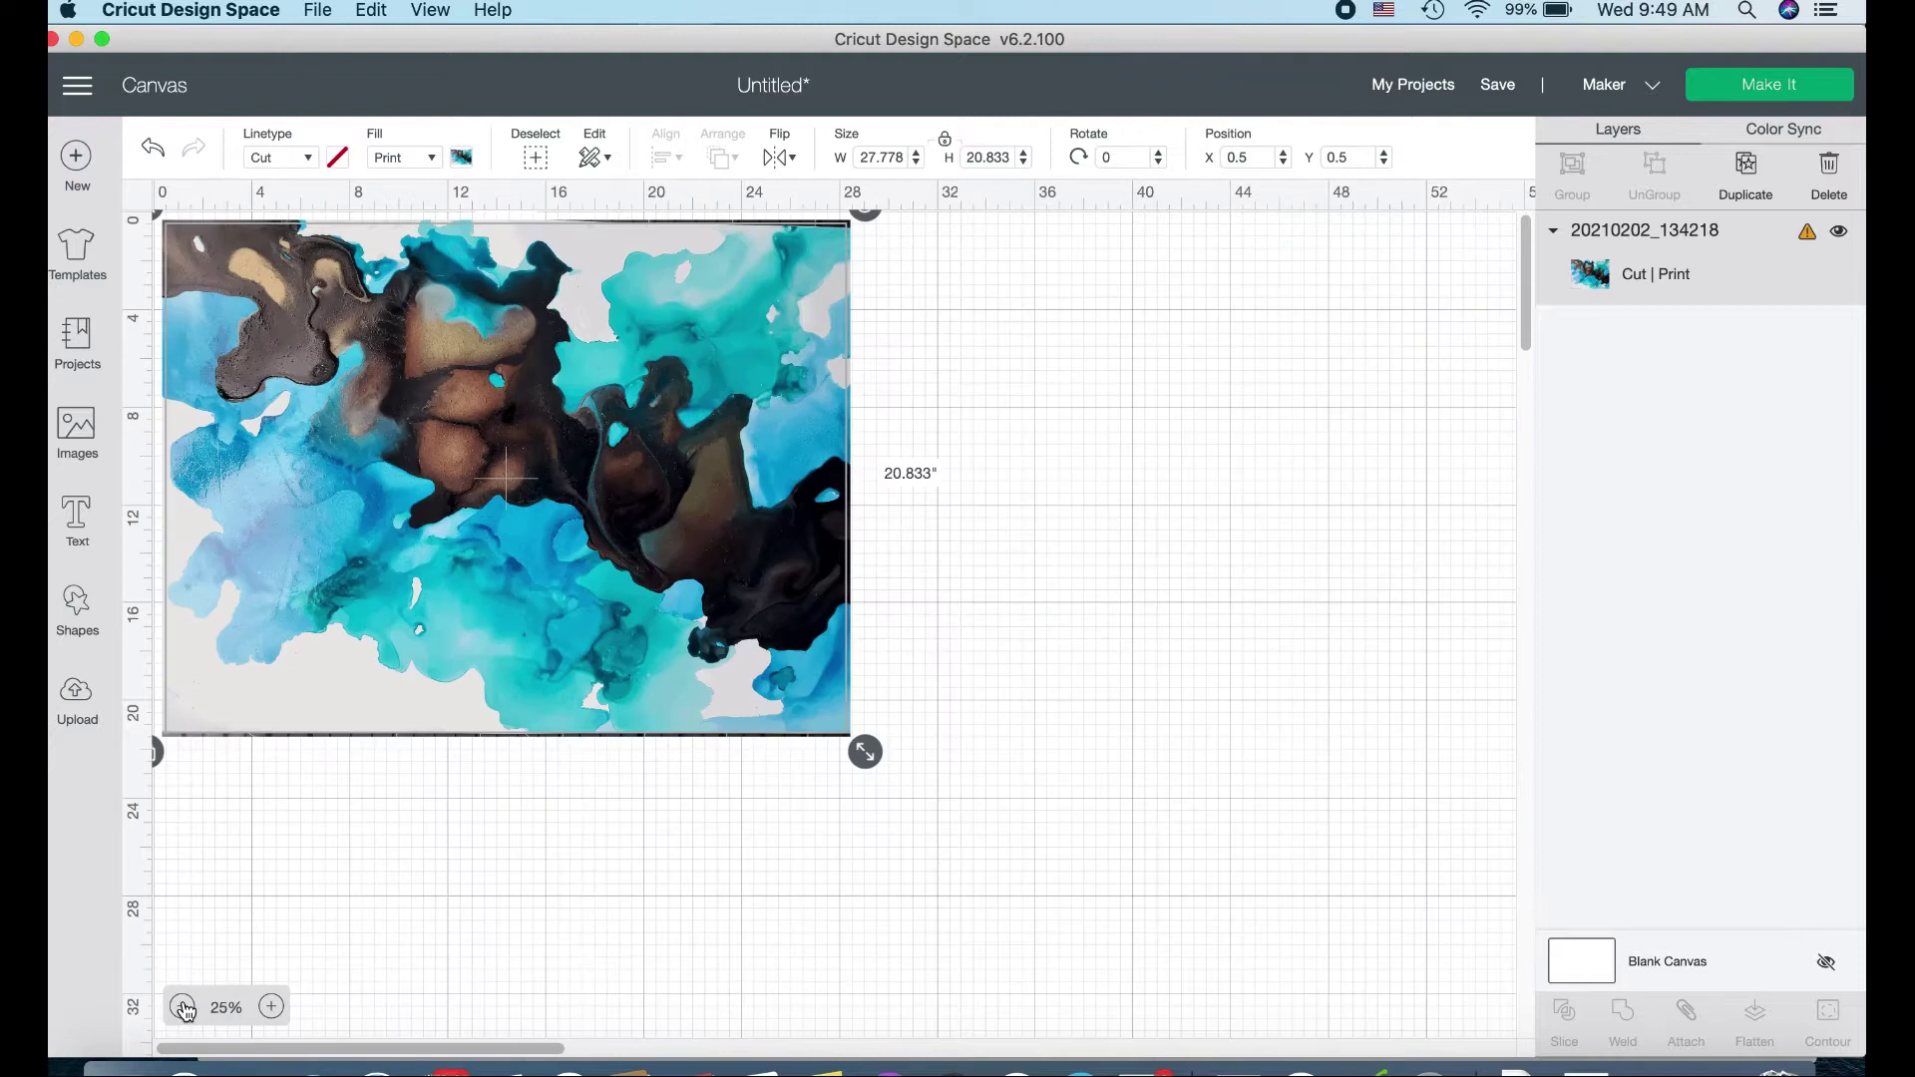
pyautogui.moveTo(865, 751); pyautogui.dragTo(565, 528)
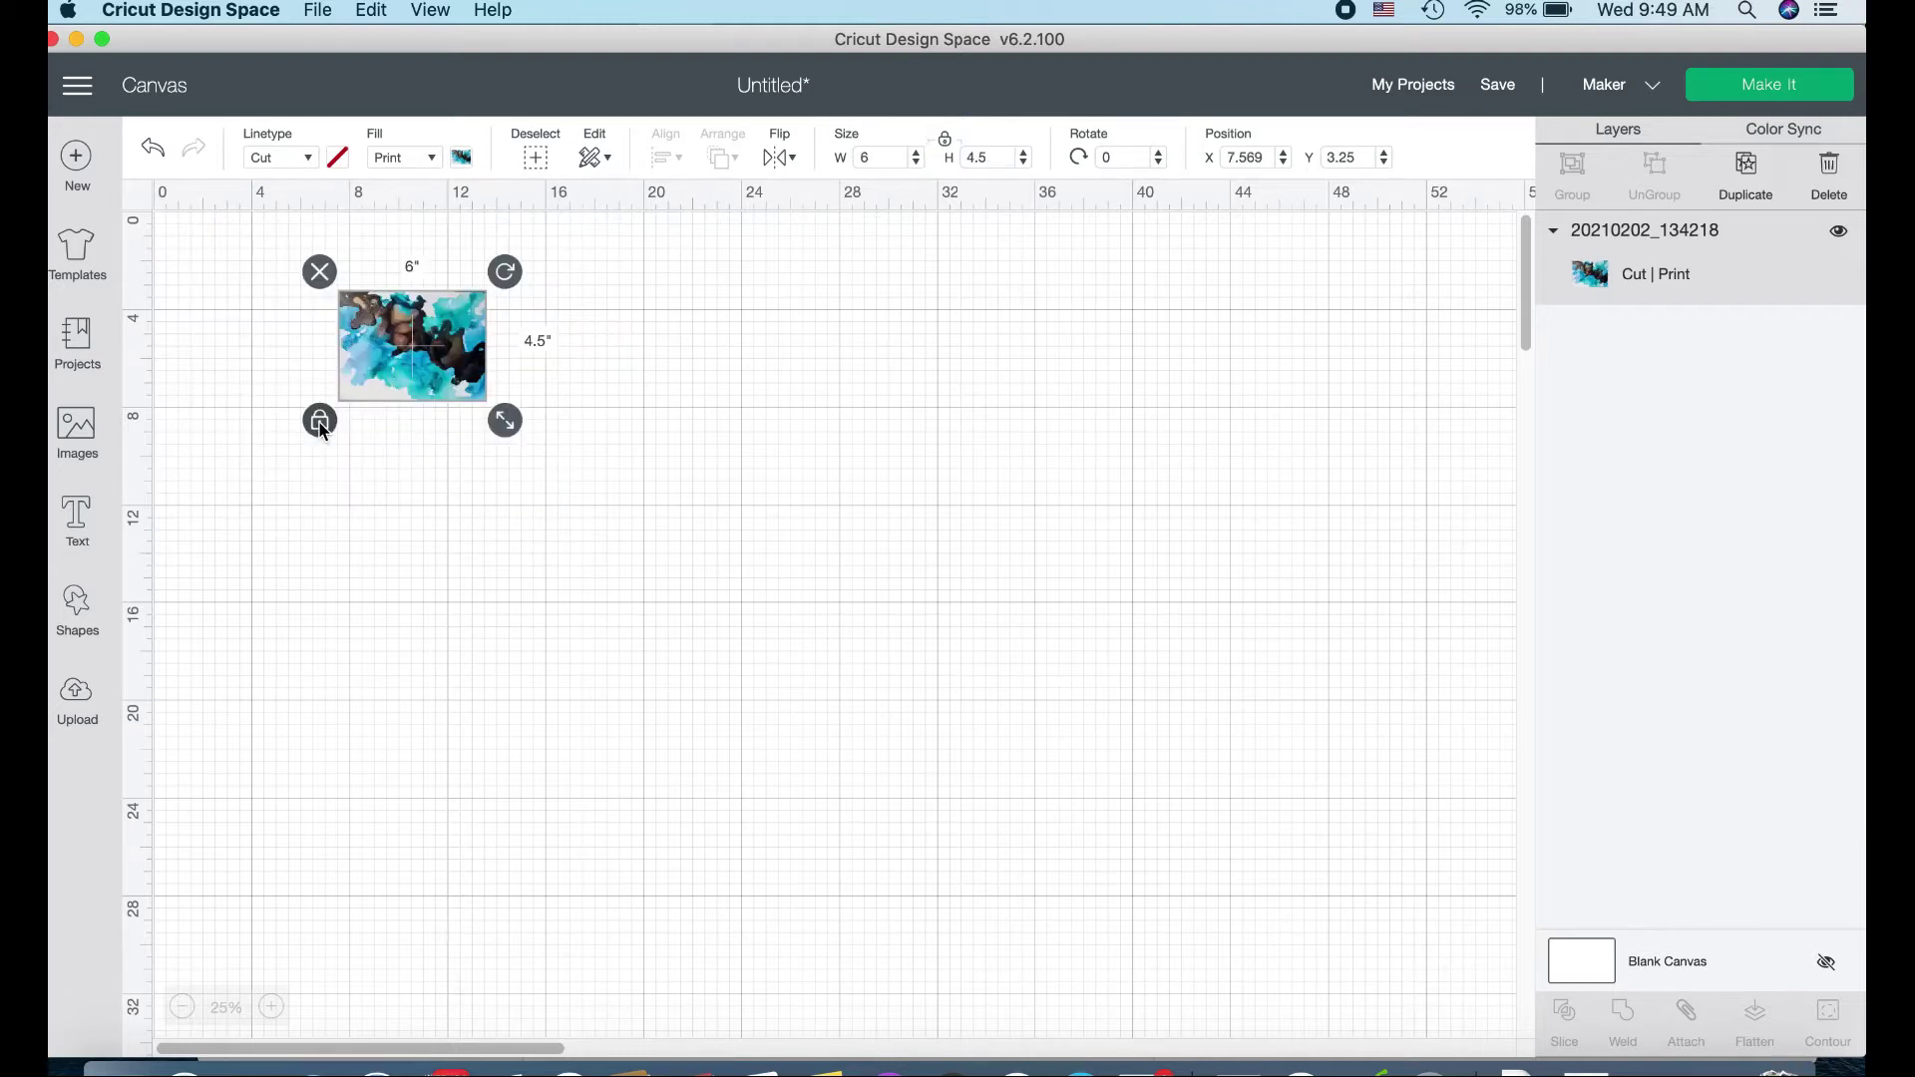
pyautogui.click(319, 422)
pyautogui.click(882, 158)
pyautogui.press('Tab')
pyautogui.write('9')
pyautogui.hotkey('shift', 'Tab')
pyautogui.write('9')
pyautogui.press('Tab')
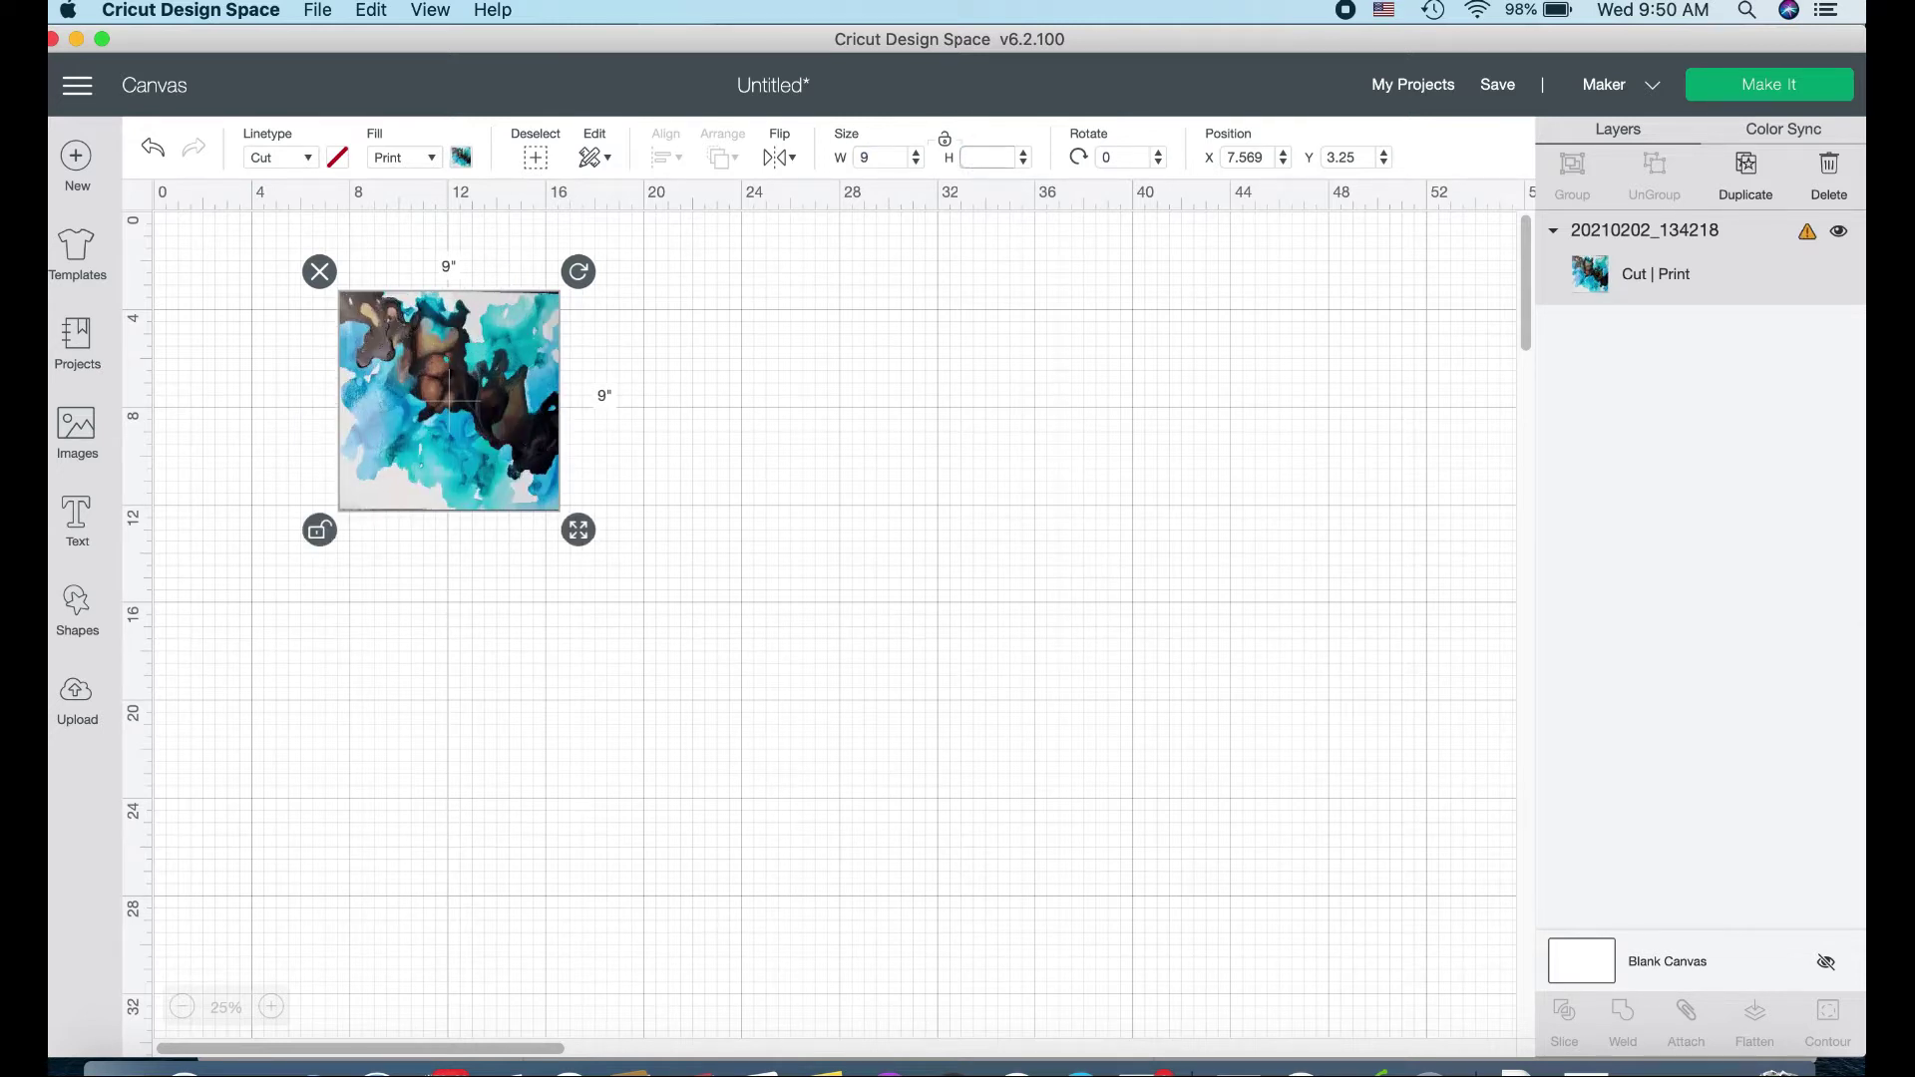
pyautogui.press('Tab')
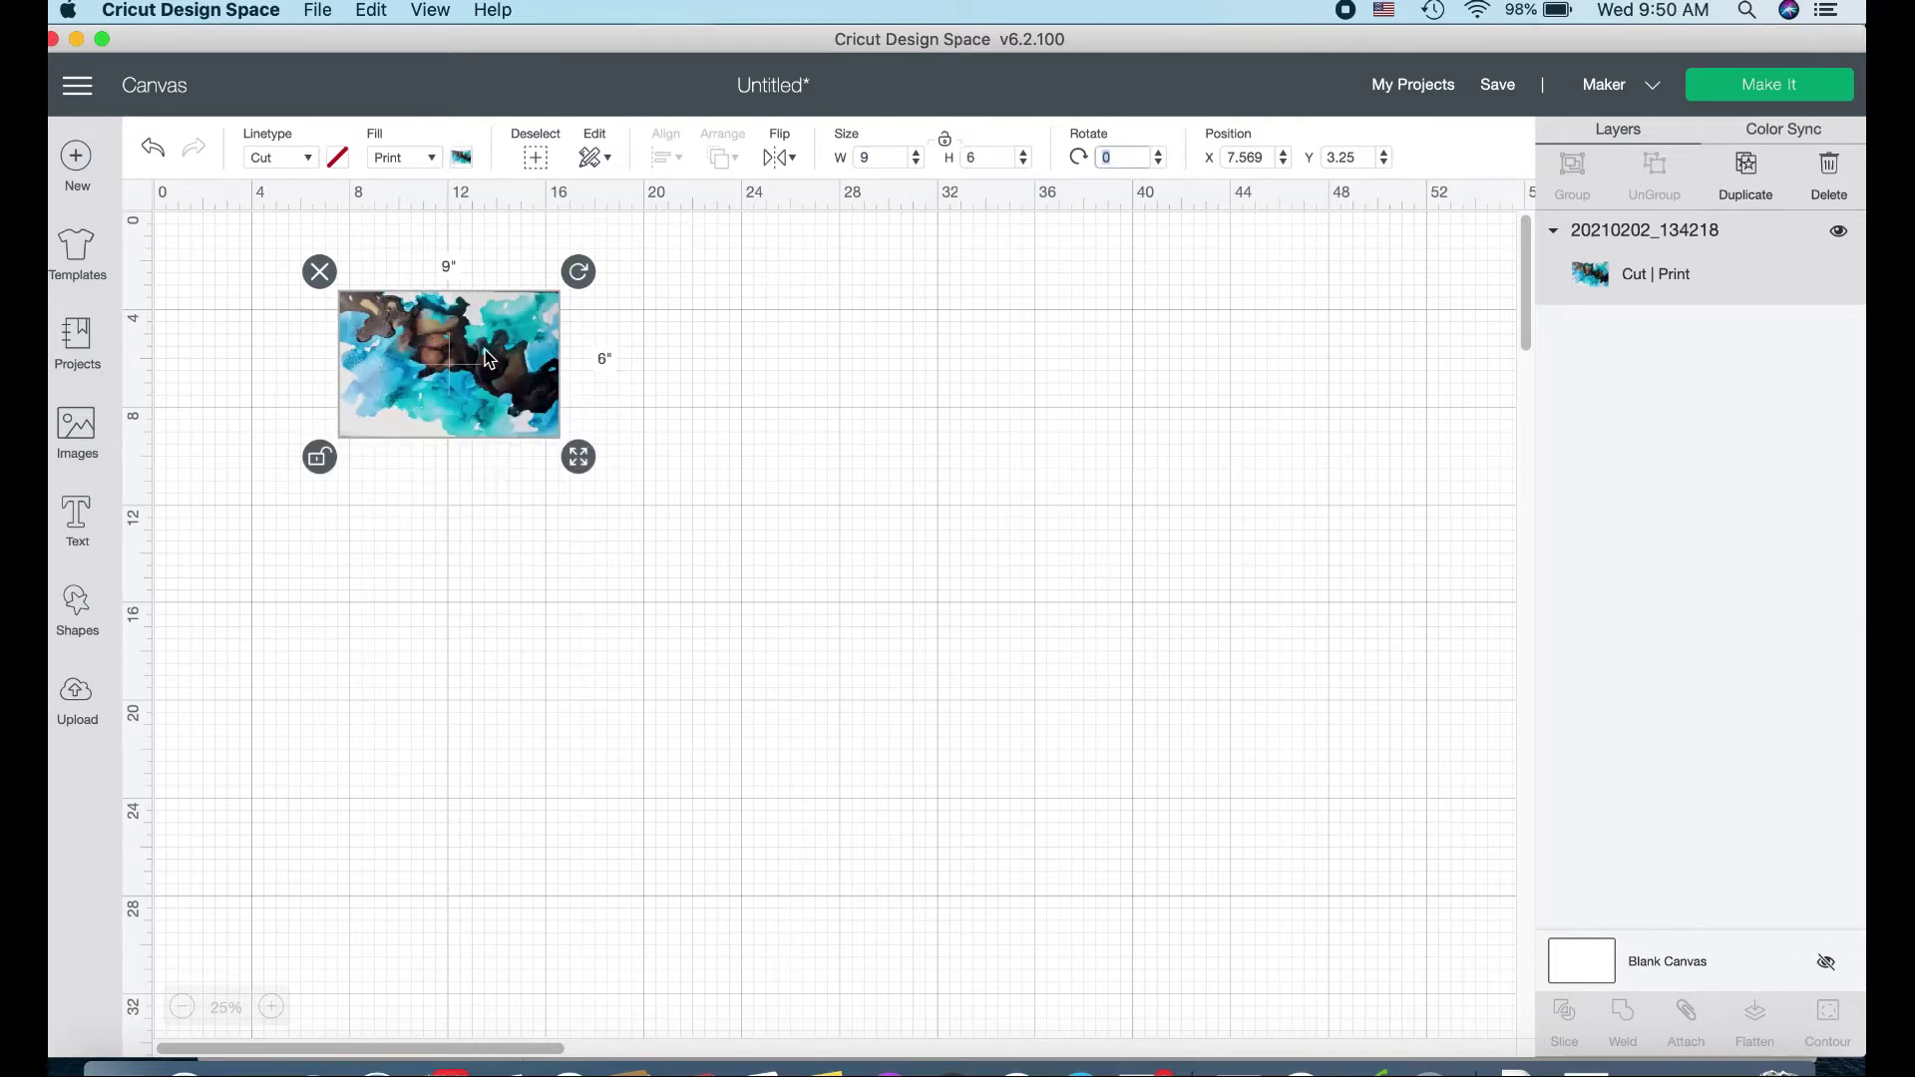
# Add a square from Shapes and place it below the photo.
pyautogui.click(270, 1006)
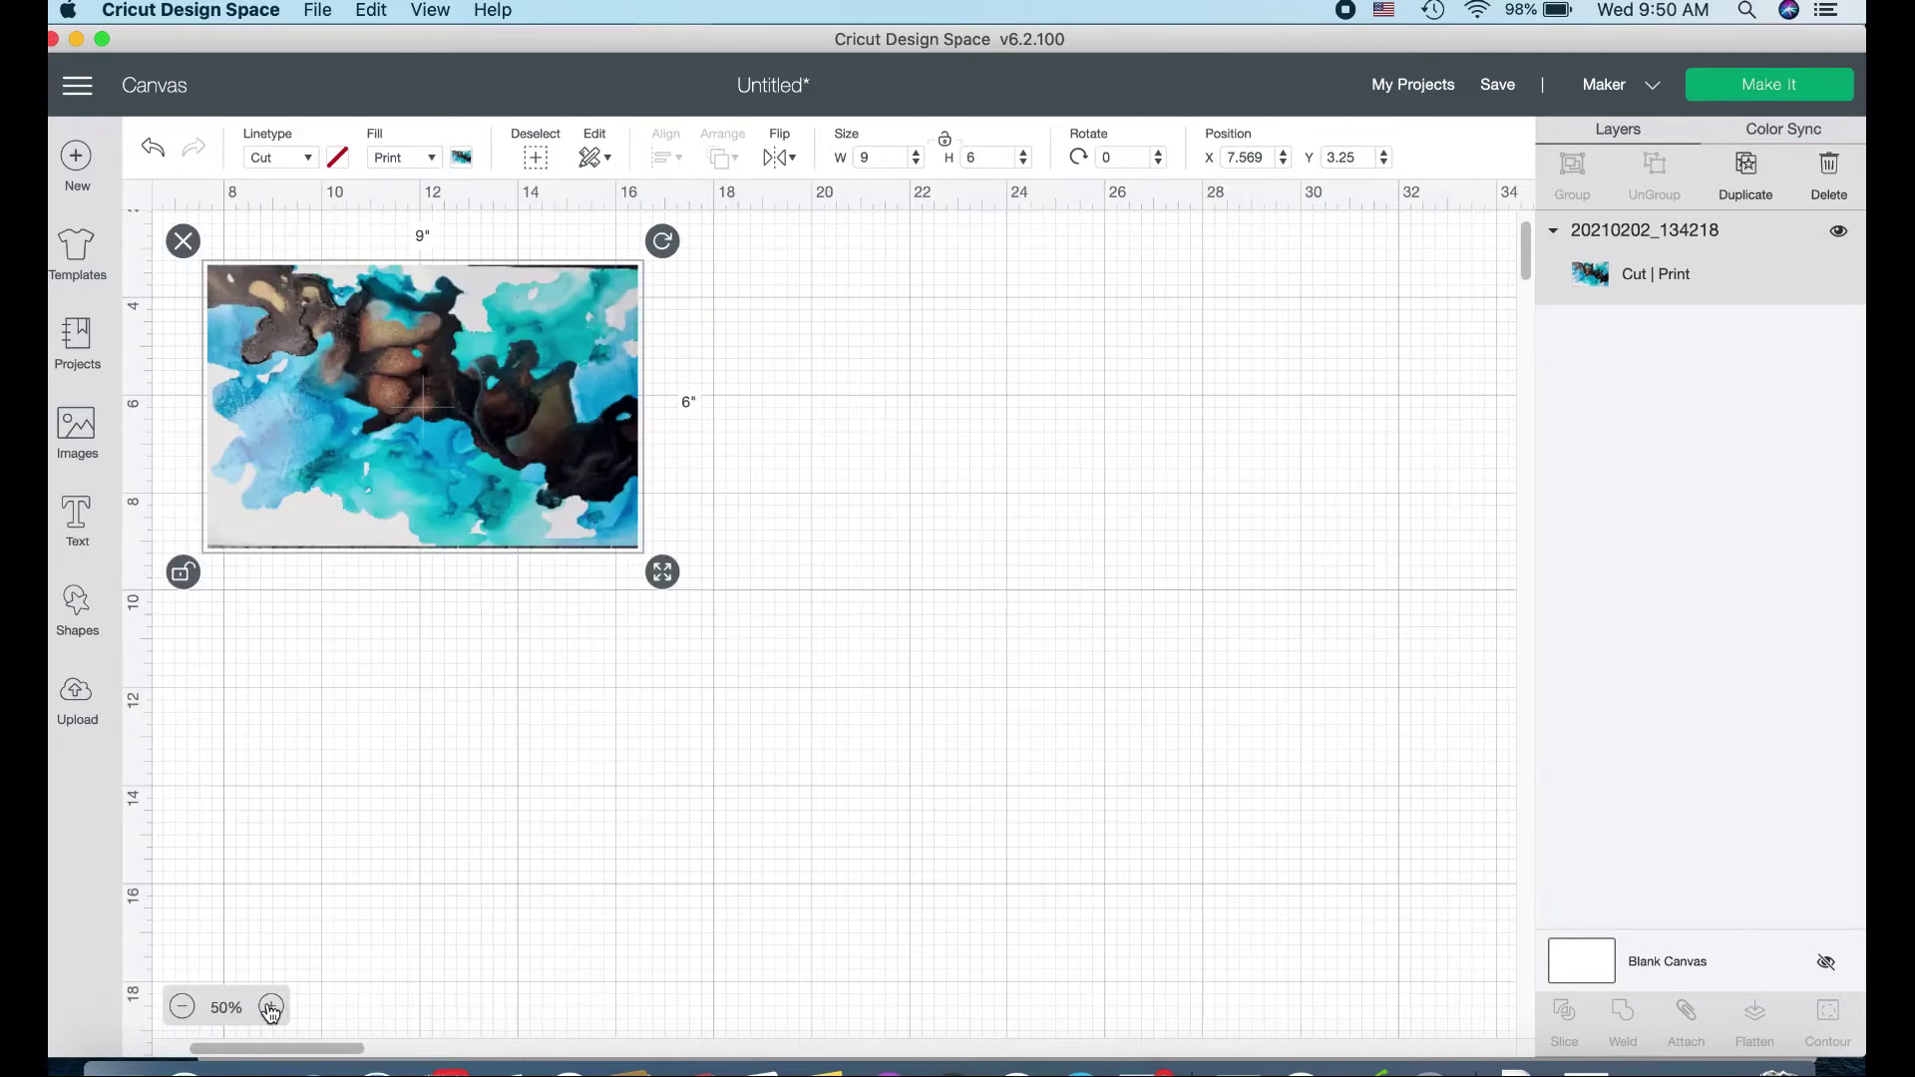
pyautogui.moveTo(441, 491); pyautogui.dragTo(517, 487)
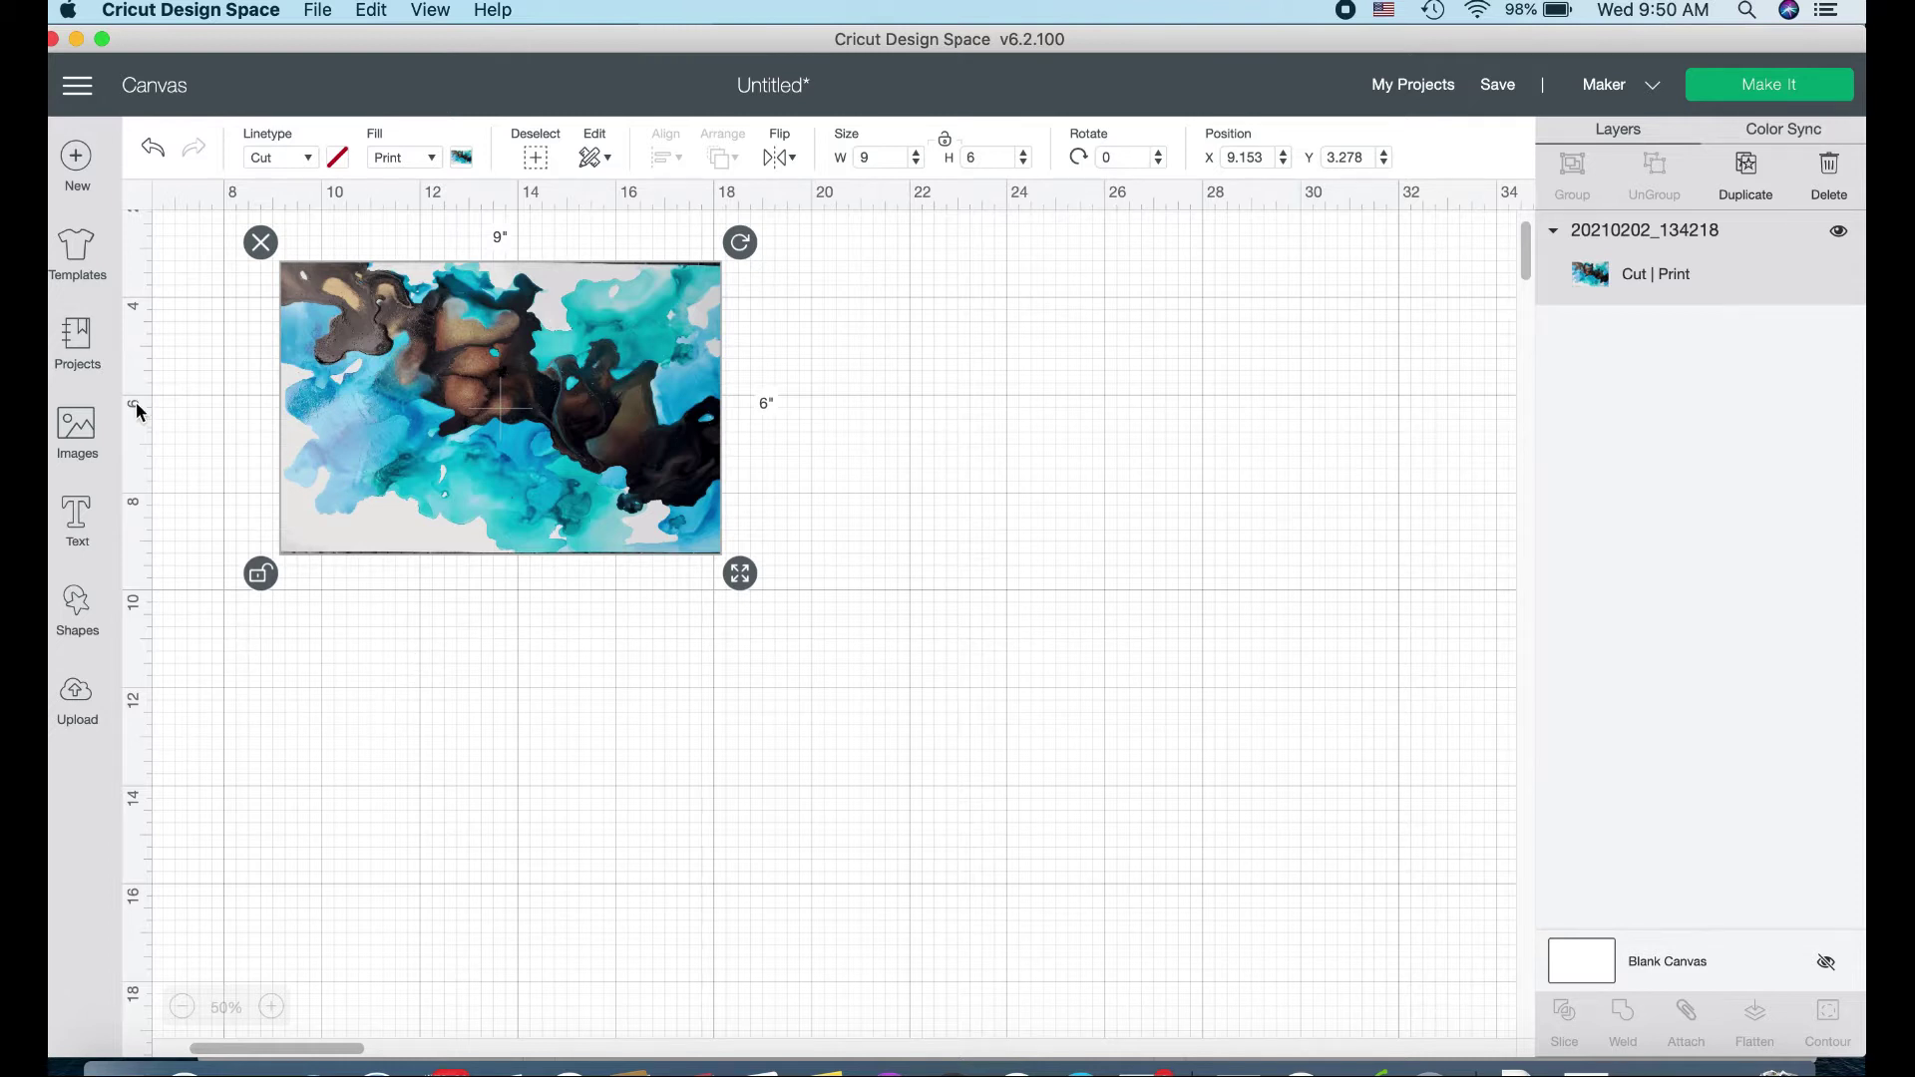
pyautogui.click(79, 604)
pyautogui.click(182, 435)
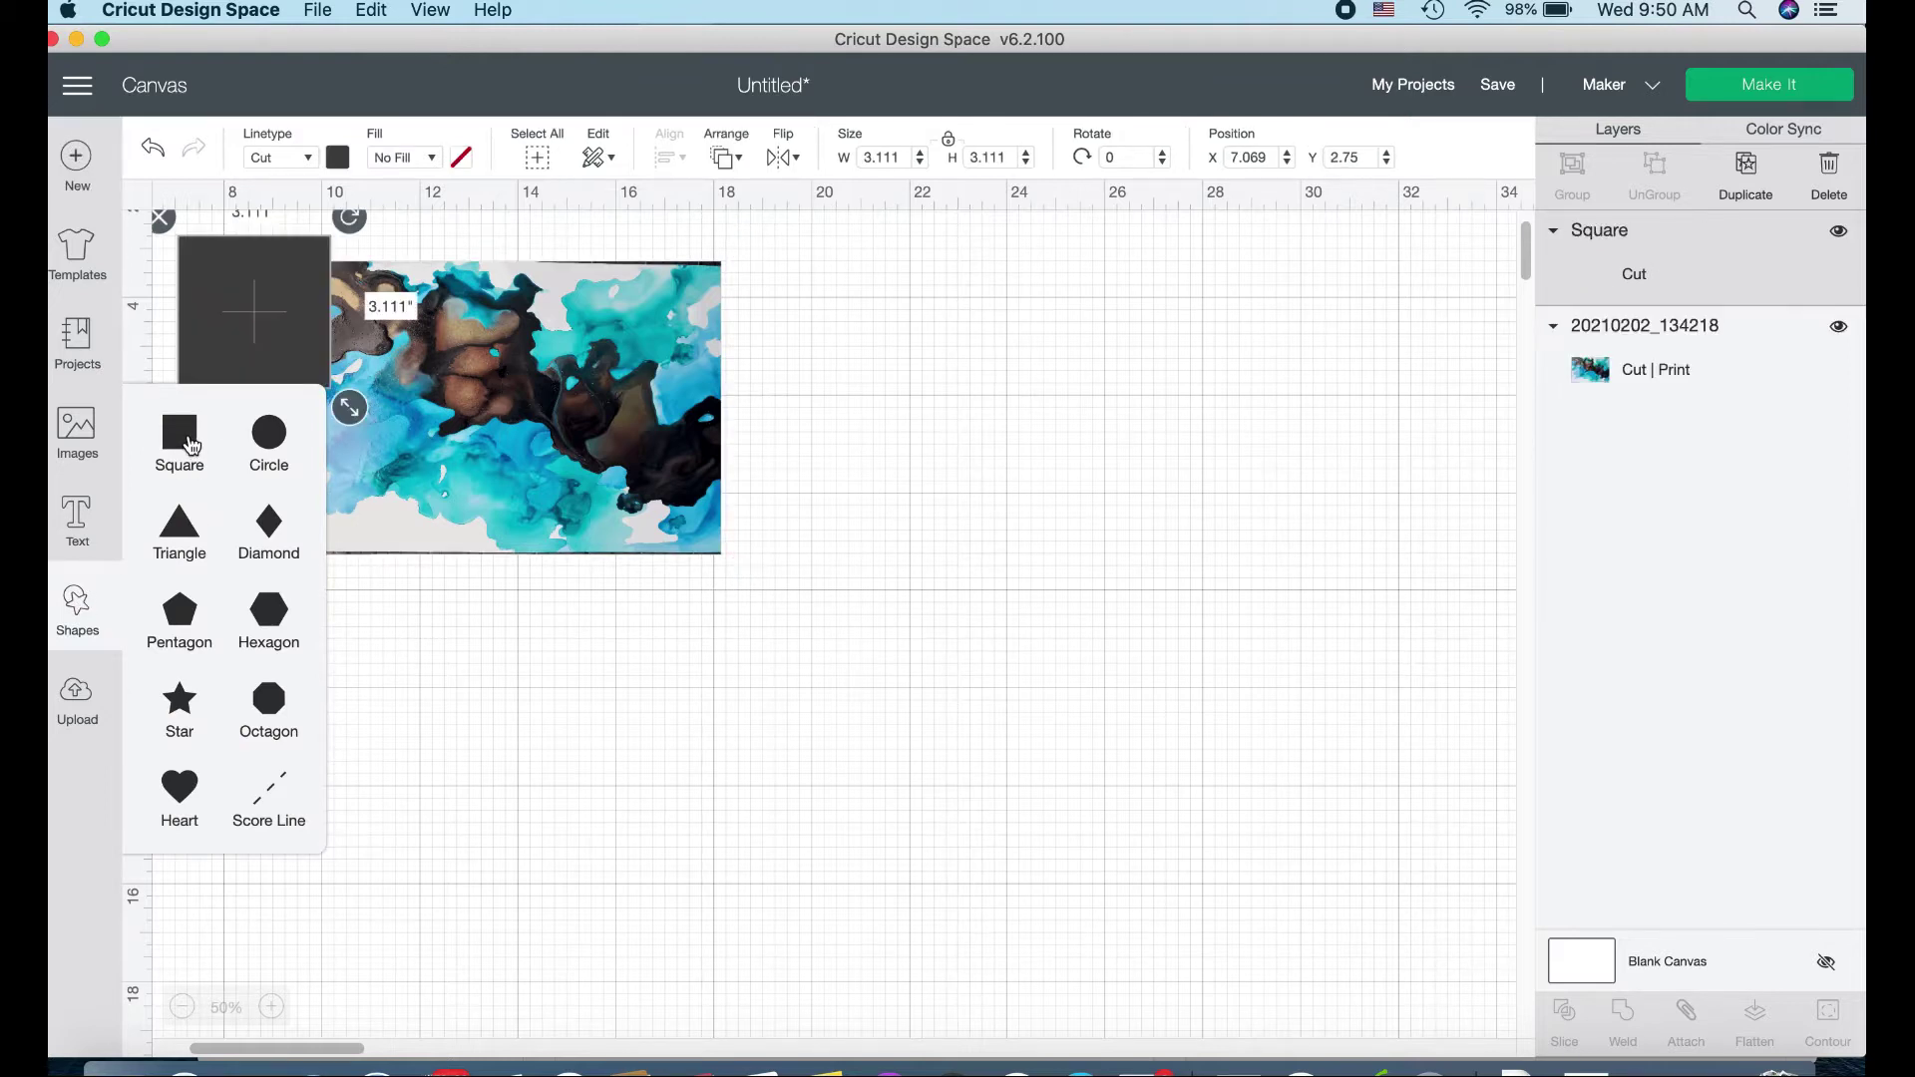
pyautogui.click(440, 676)
pyautogui.click(222, 349)
pyautogui.moveTo(237, 298); pyautogui.dragTo(354, 653)
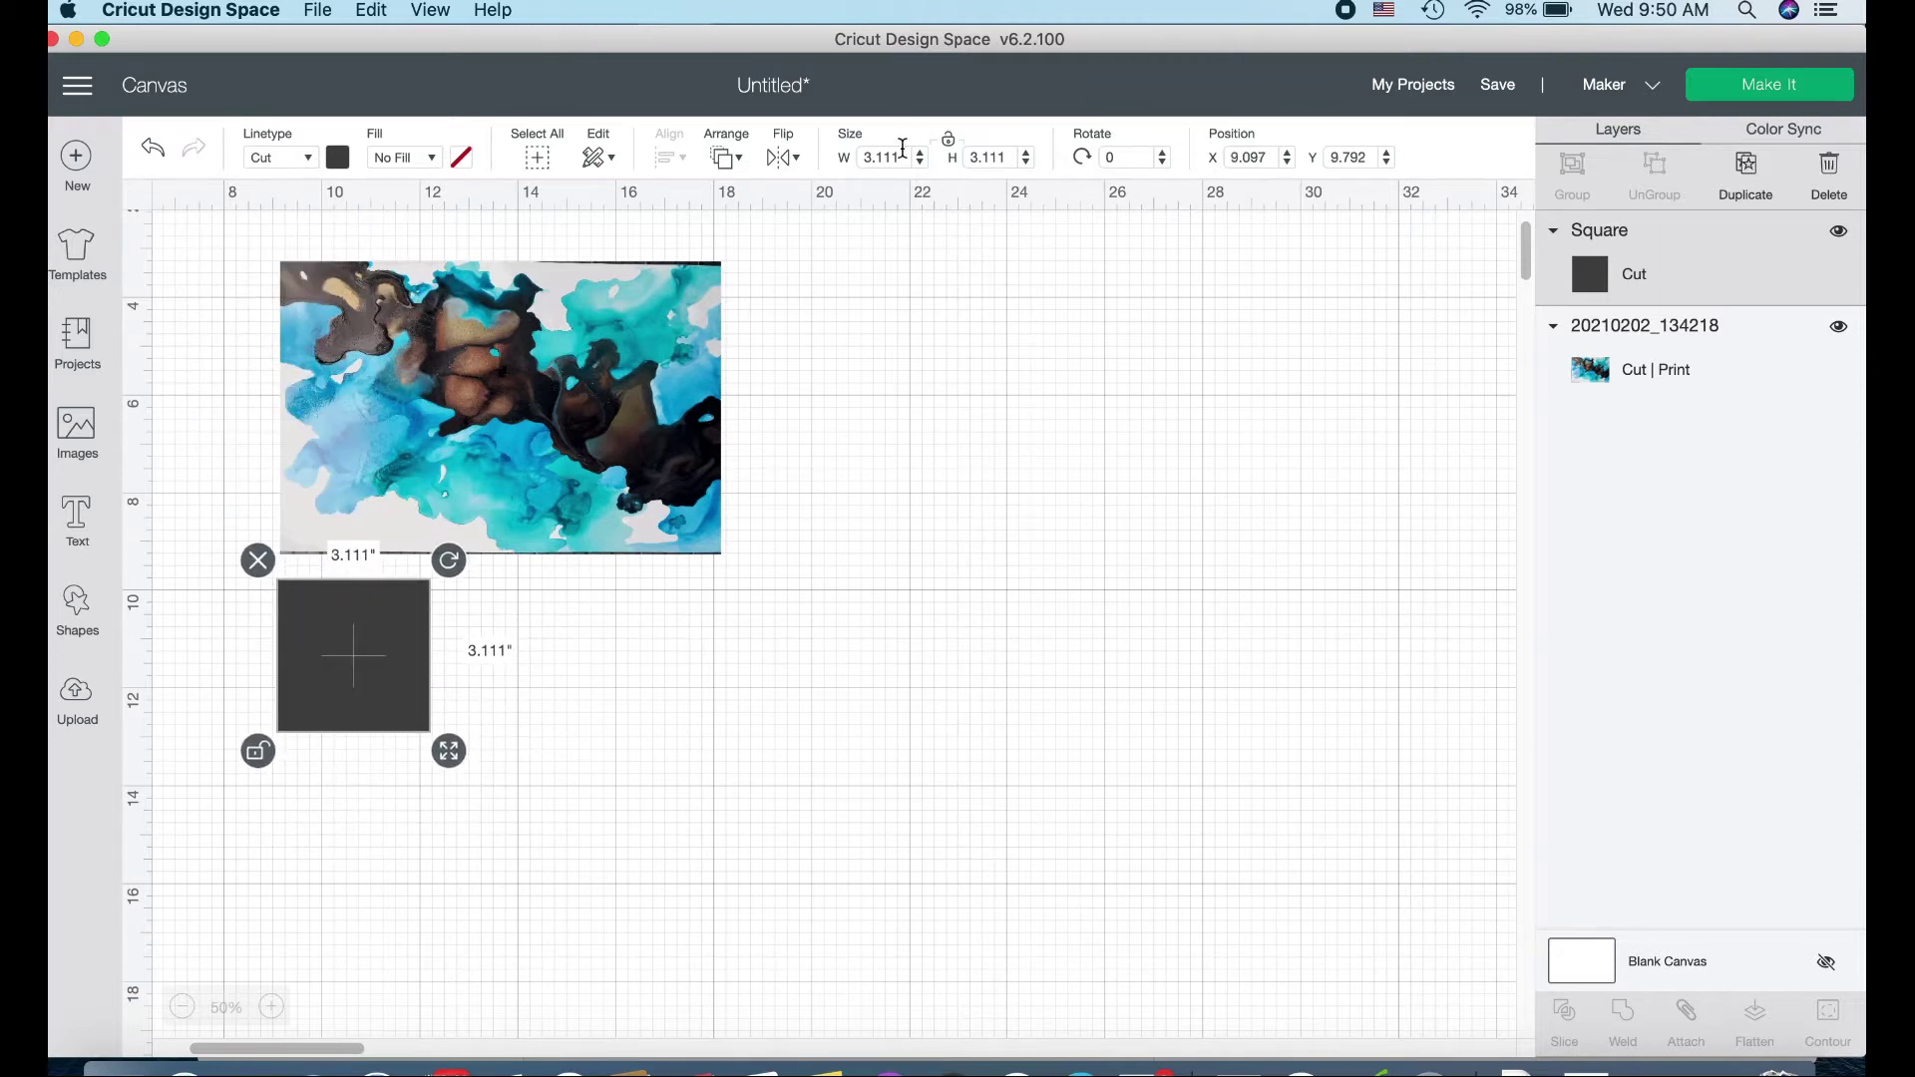
# Resize the square to 9 inches wide by 6 inches high.
pyautogui.moveTo(901, 150); pyautogui.dragTo(806, 151)
pyautogui.write('9')
pyautogui.press('Tab')
pyautogui.write('6')
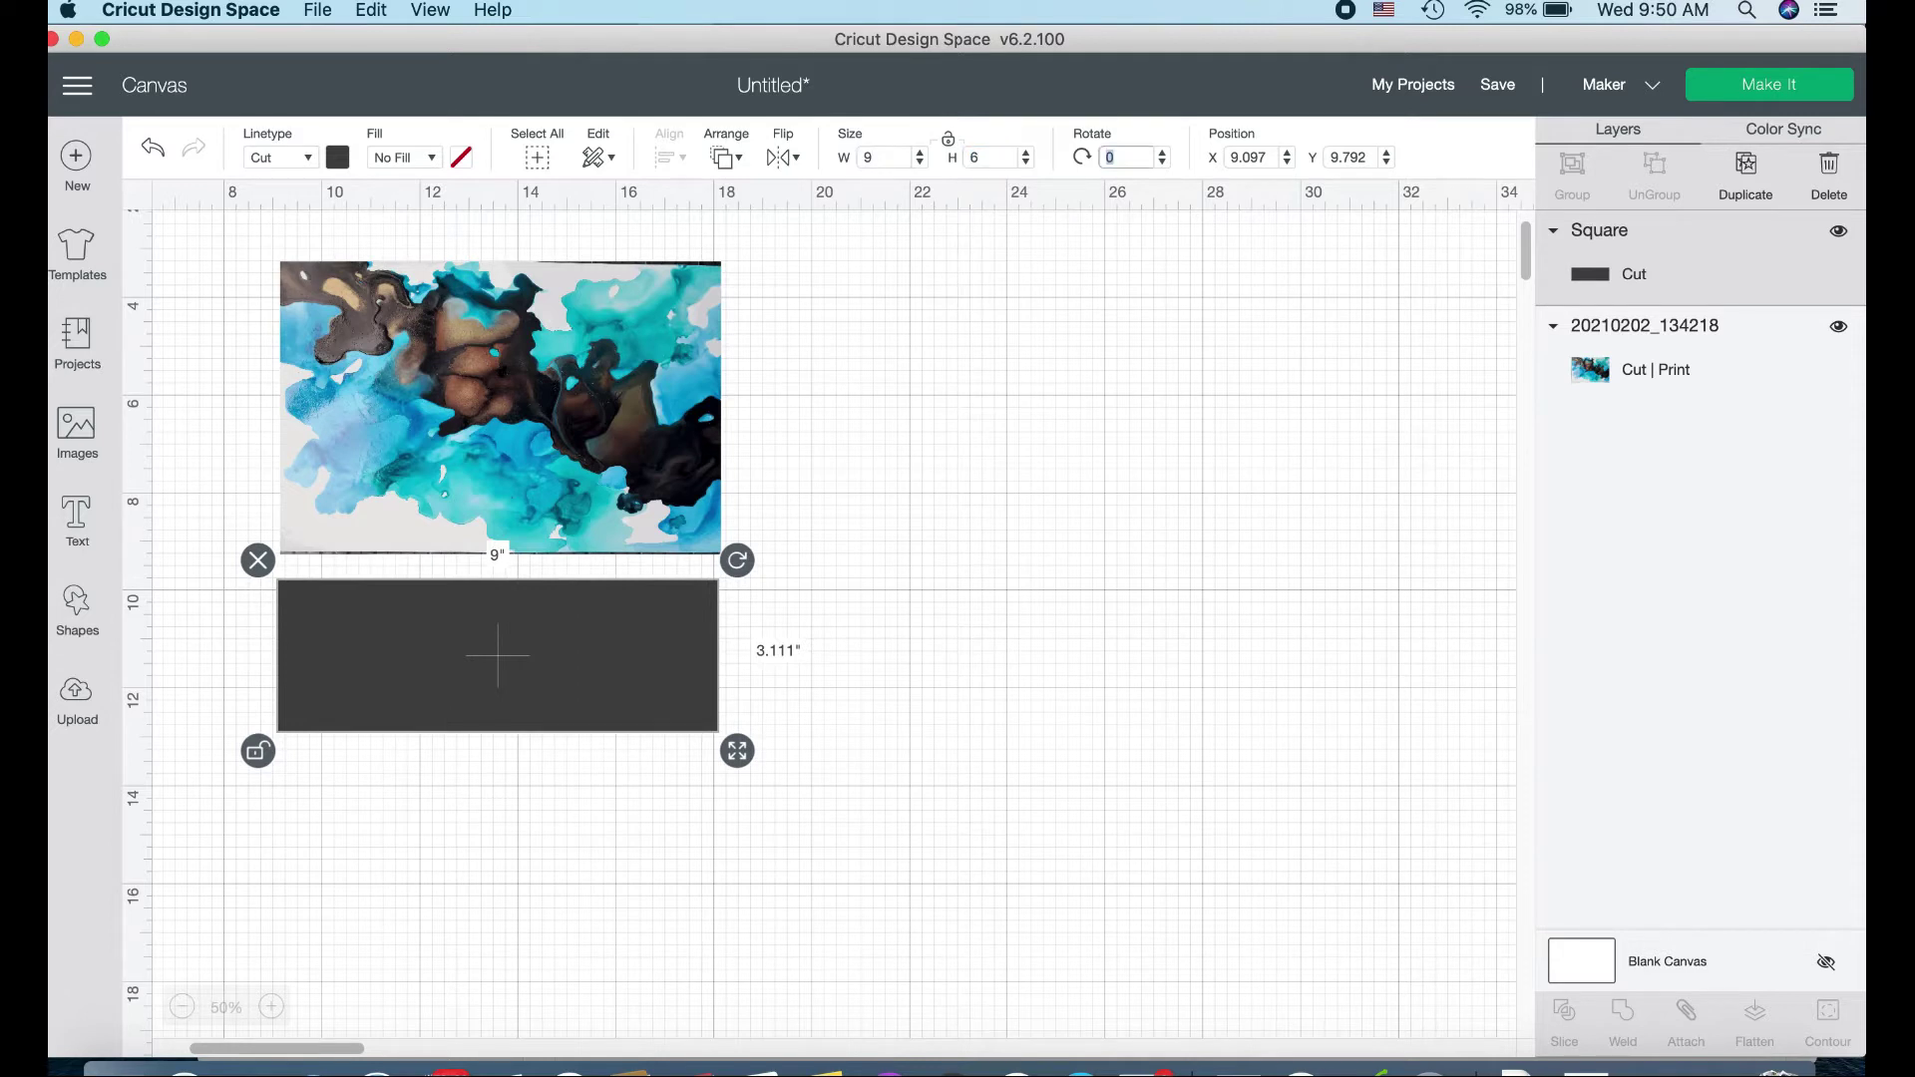
pyautogui.press('Tab')
# Color the square periwinkle.
pyautogui.click(919, 552)
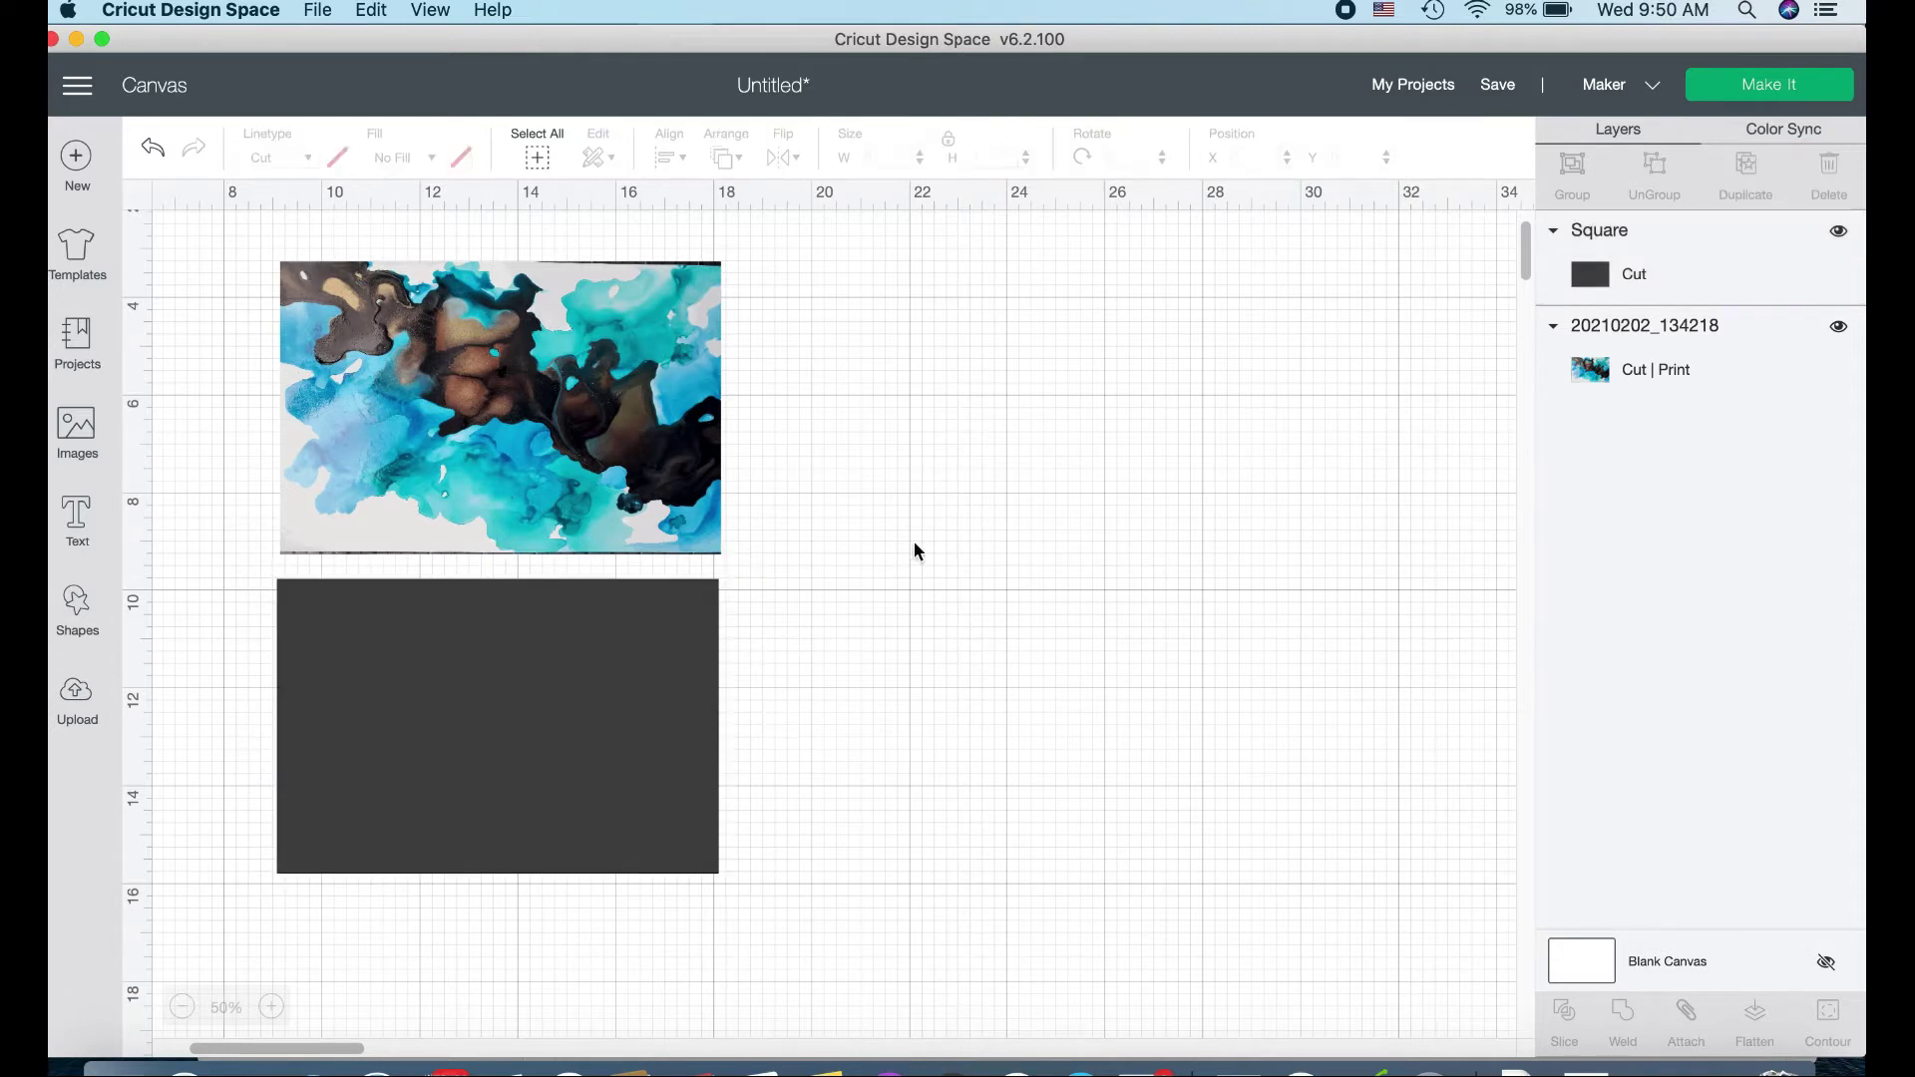
pyautogui.click(603, 784)
pyautogui.click(338, 157)
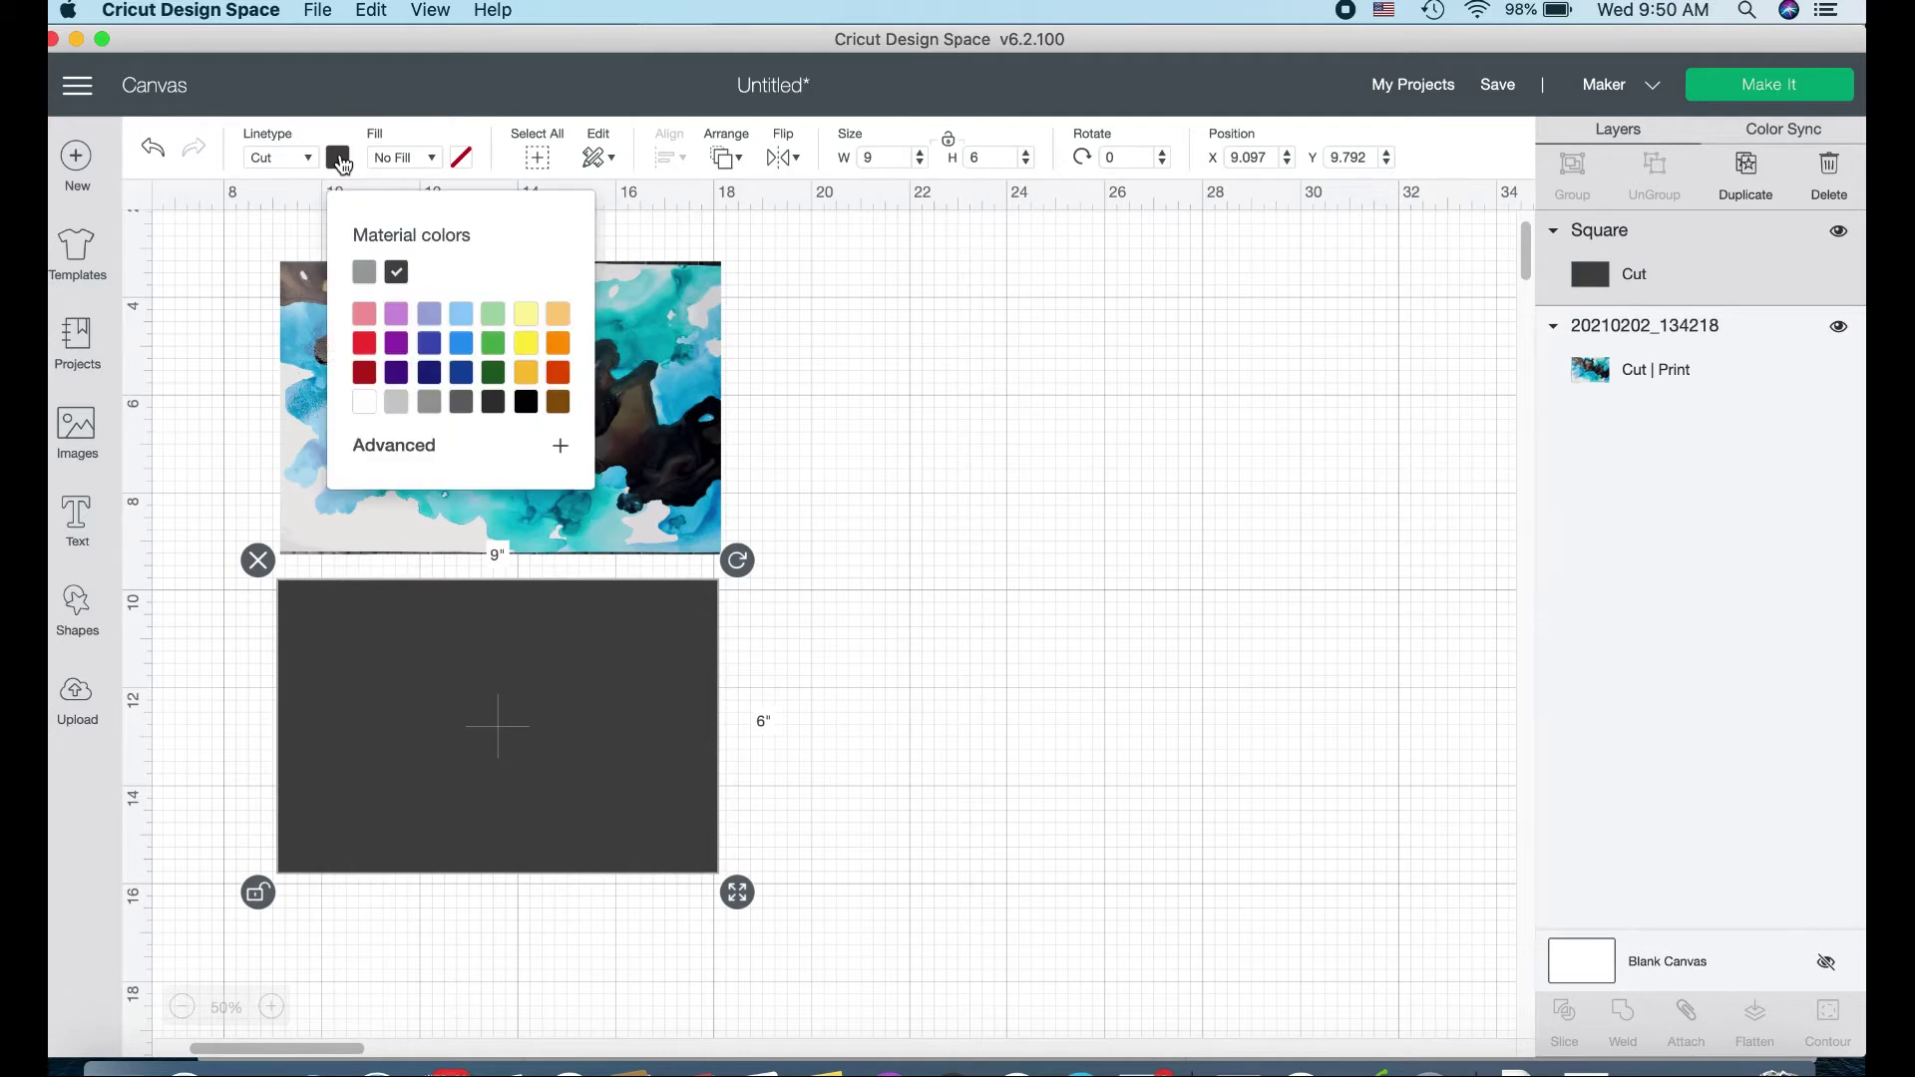
pyautogui.click(430, 316)
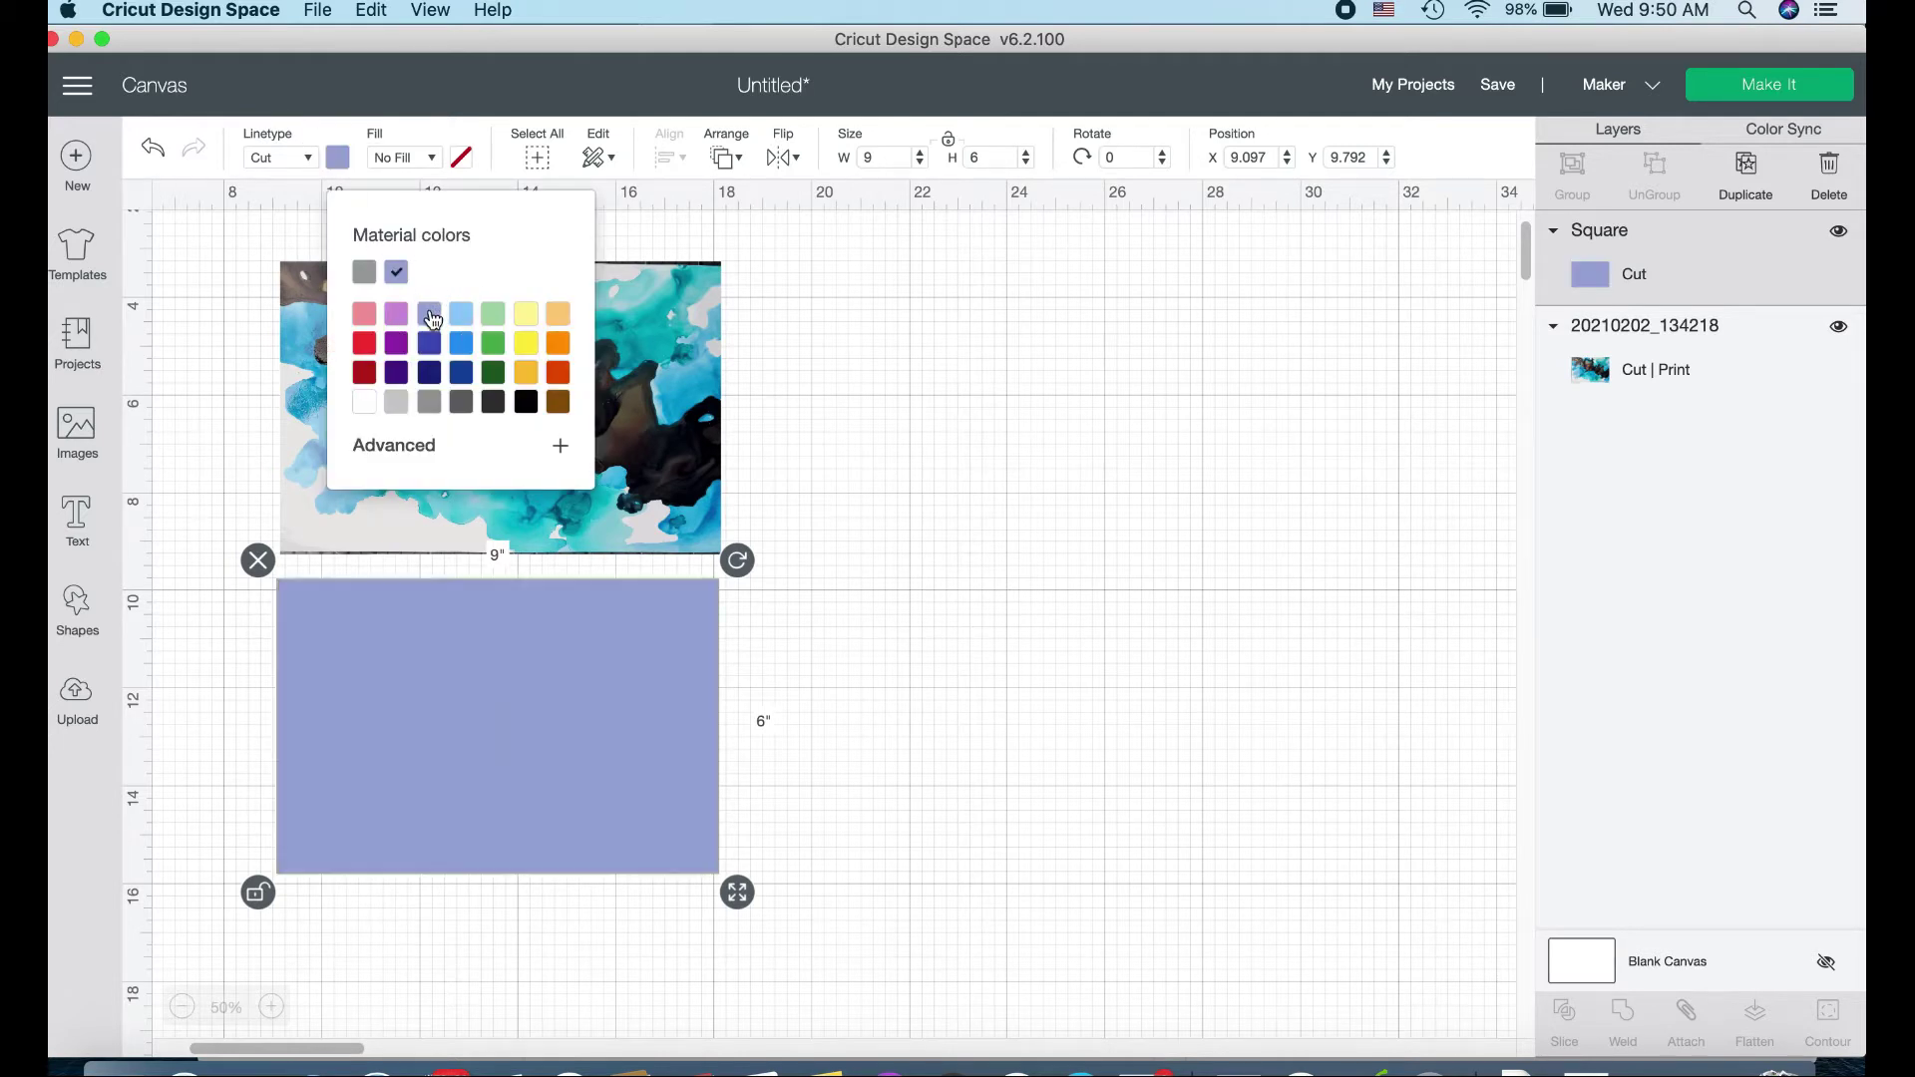
pyautogui.click(840, 628)
pyautogui.scroll(-2, 842, 629)
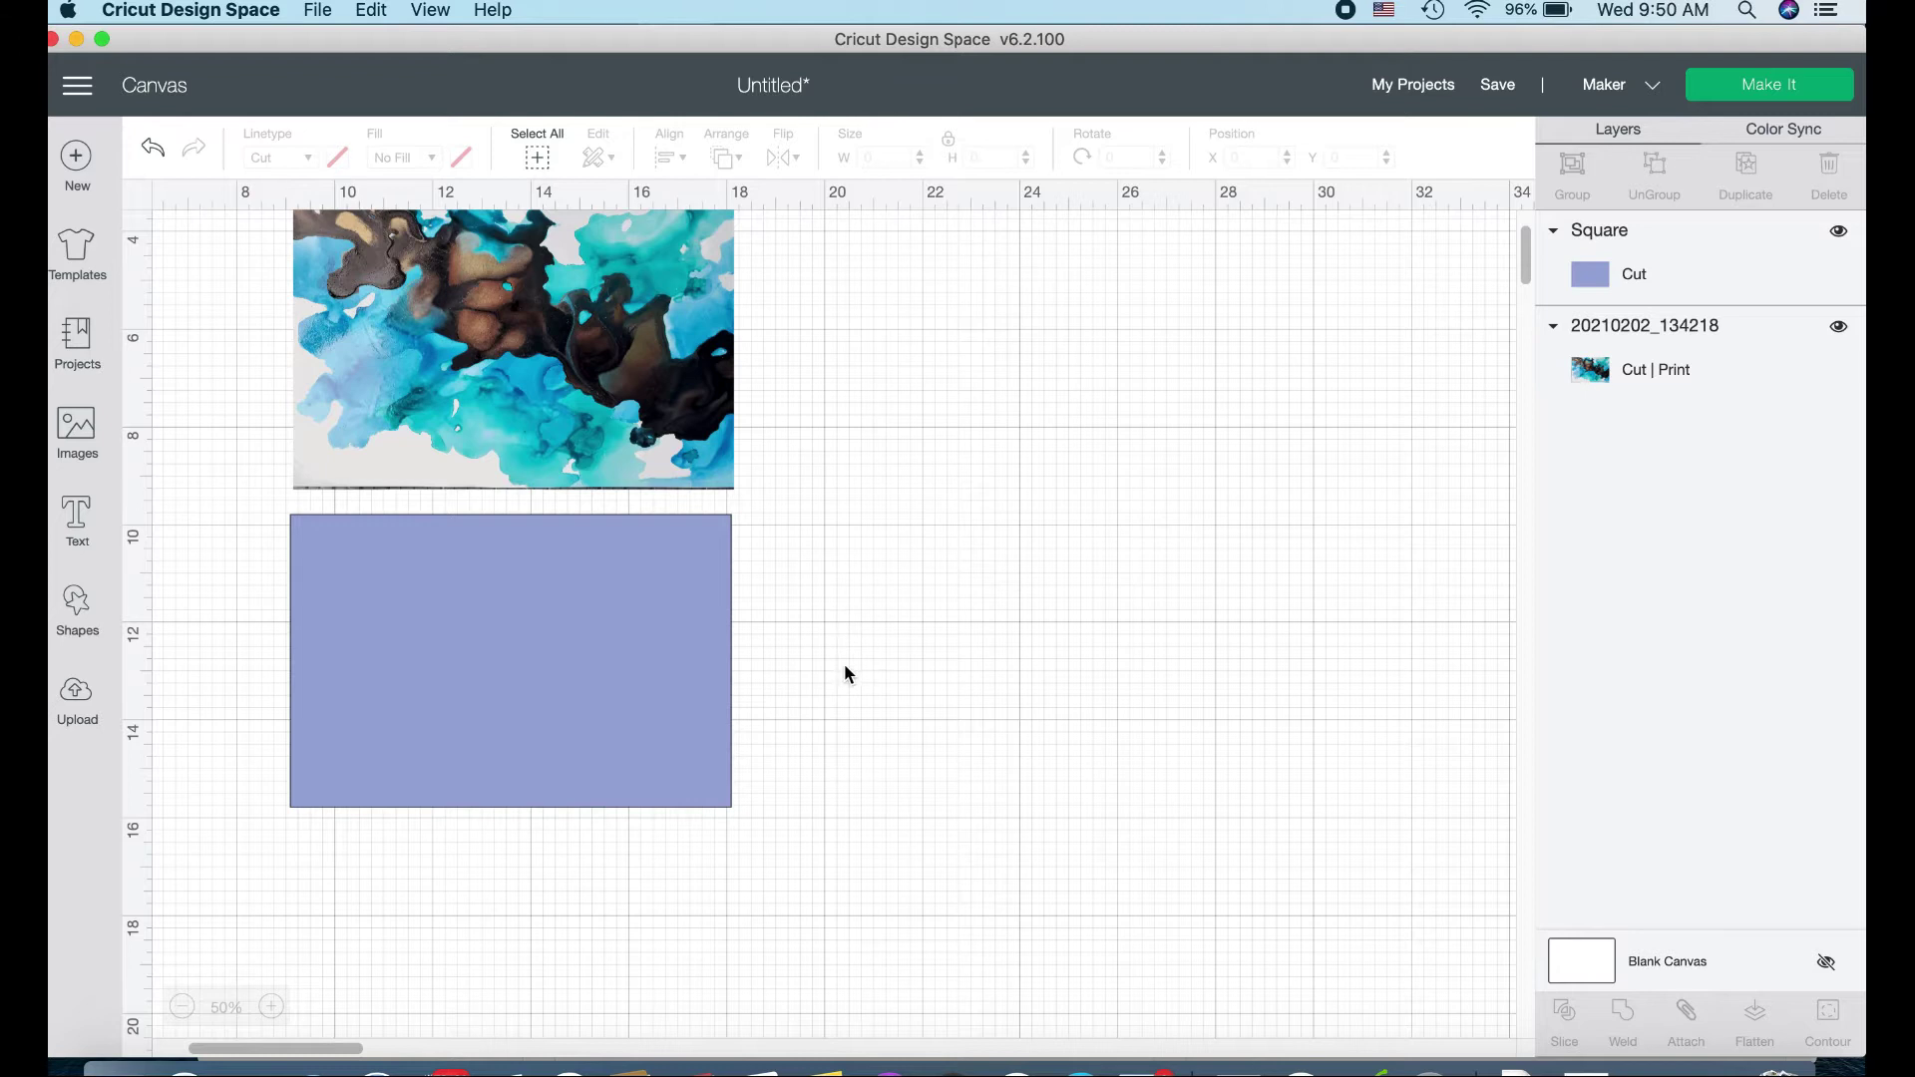
# Add a circle from Shapes and move it onto the photo.
pyautogui.scroll(2, 845, 674)
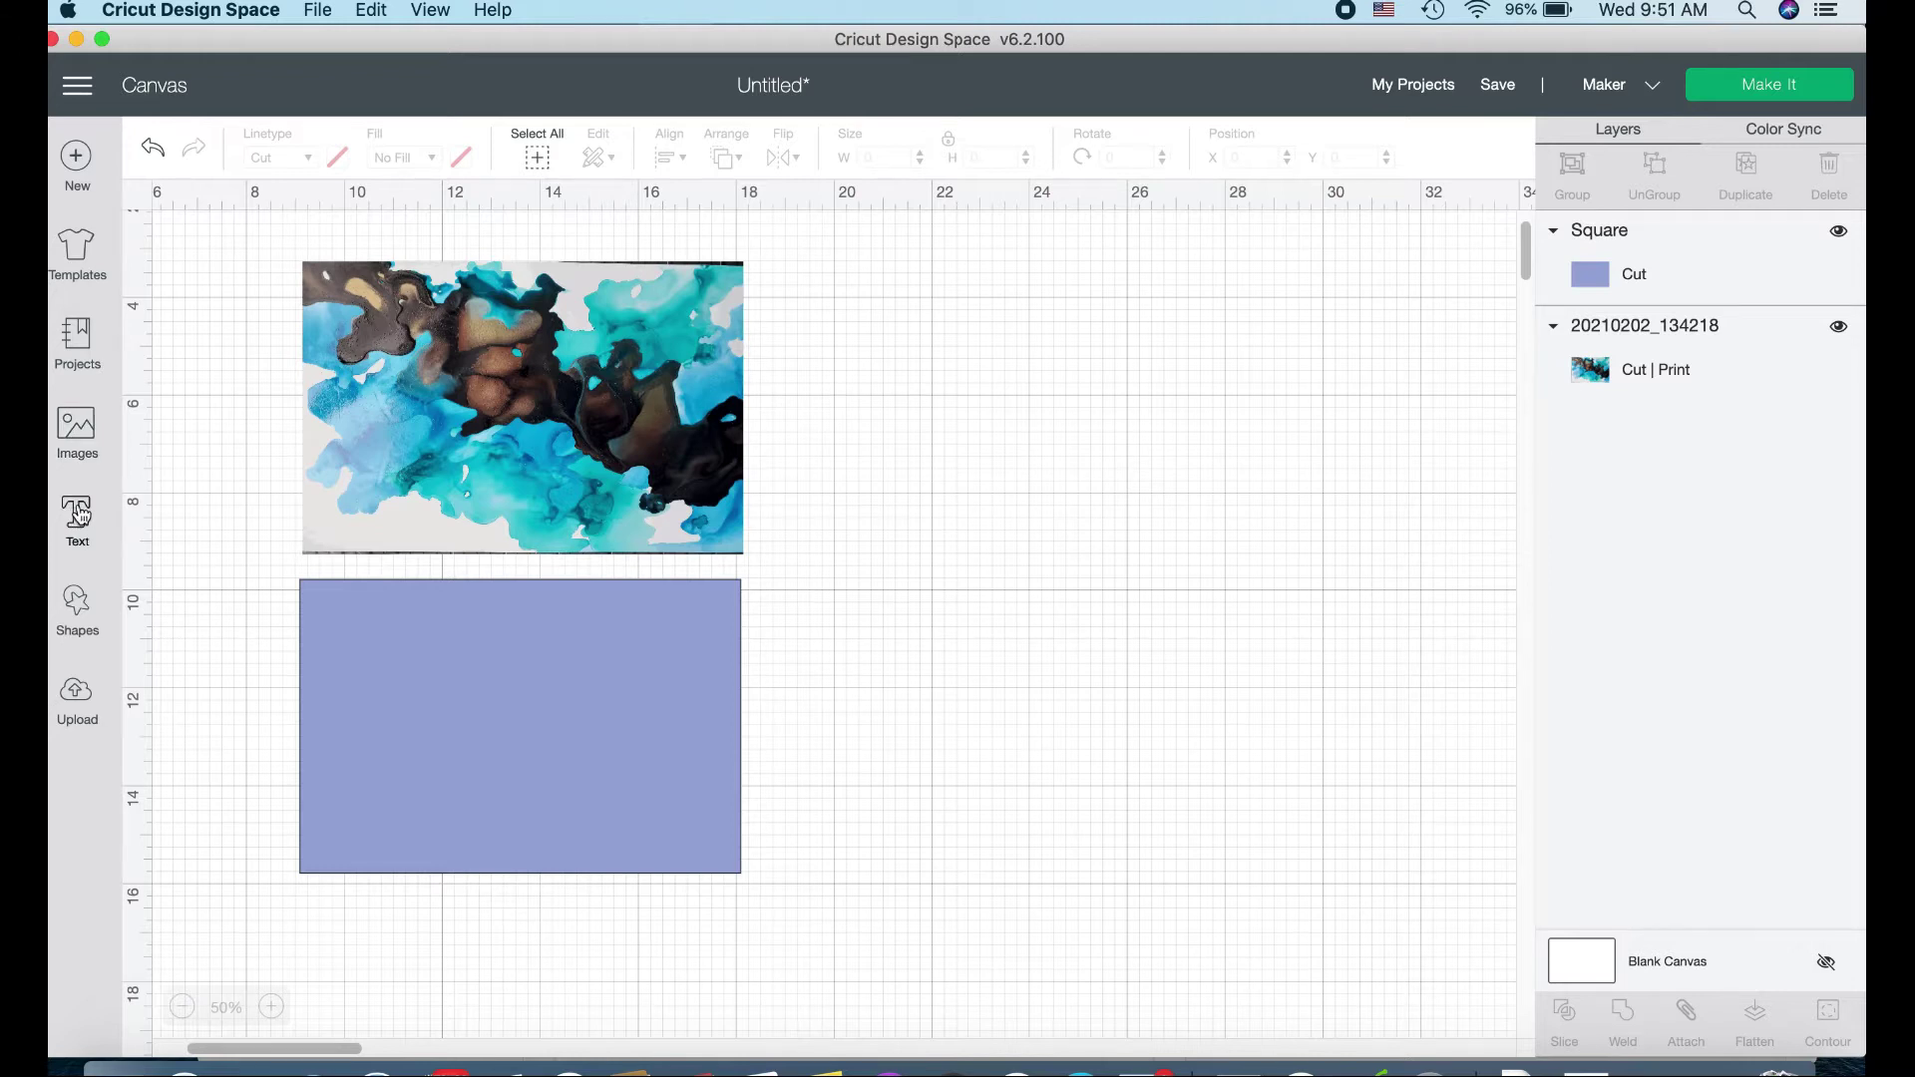
pyautogui.scroll(2, 146, 539)
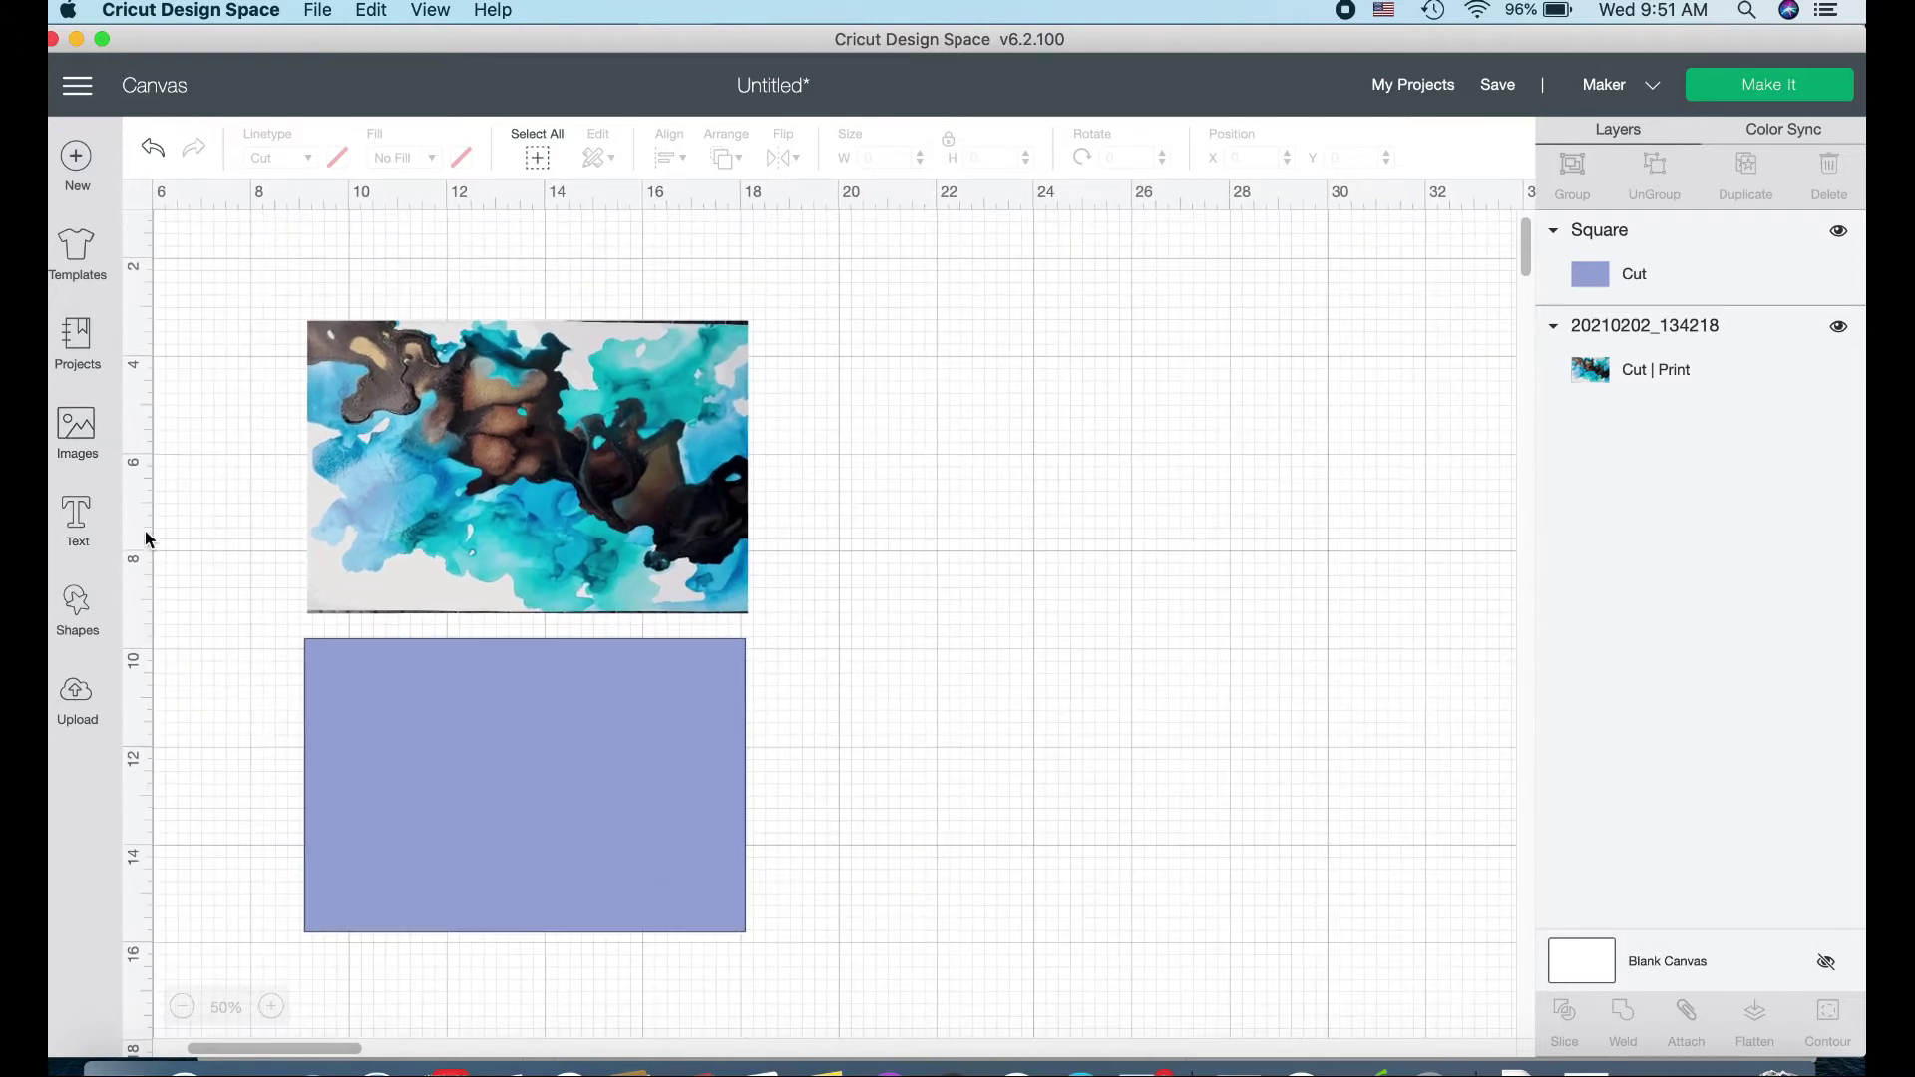
pyautogui.click(78, 601)
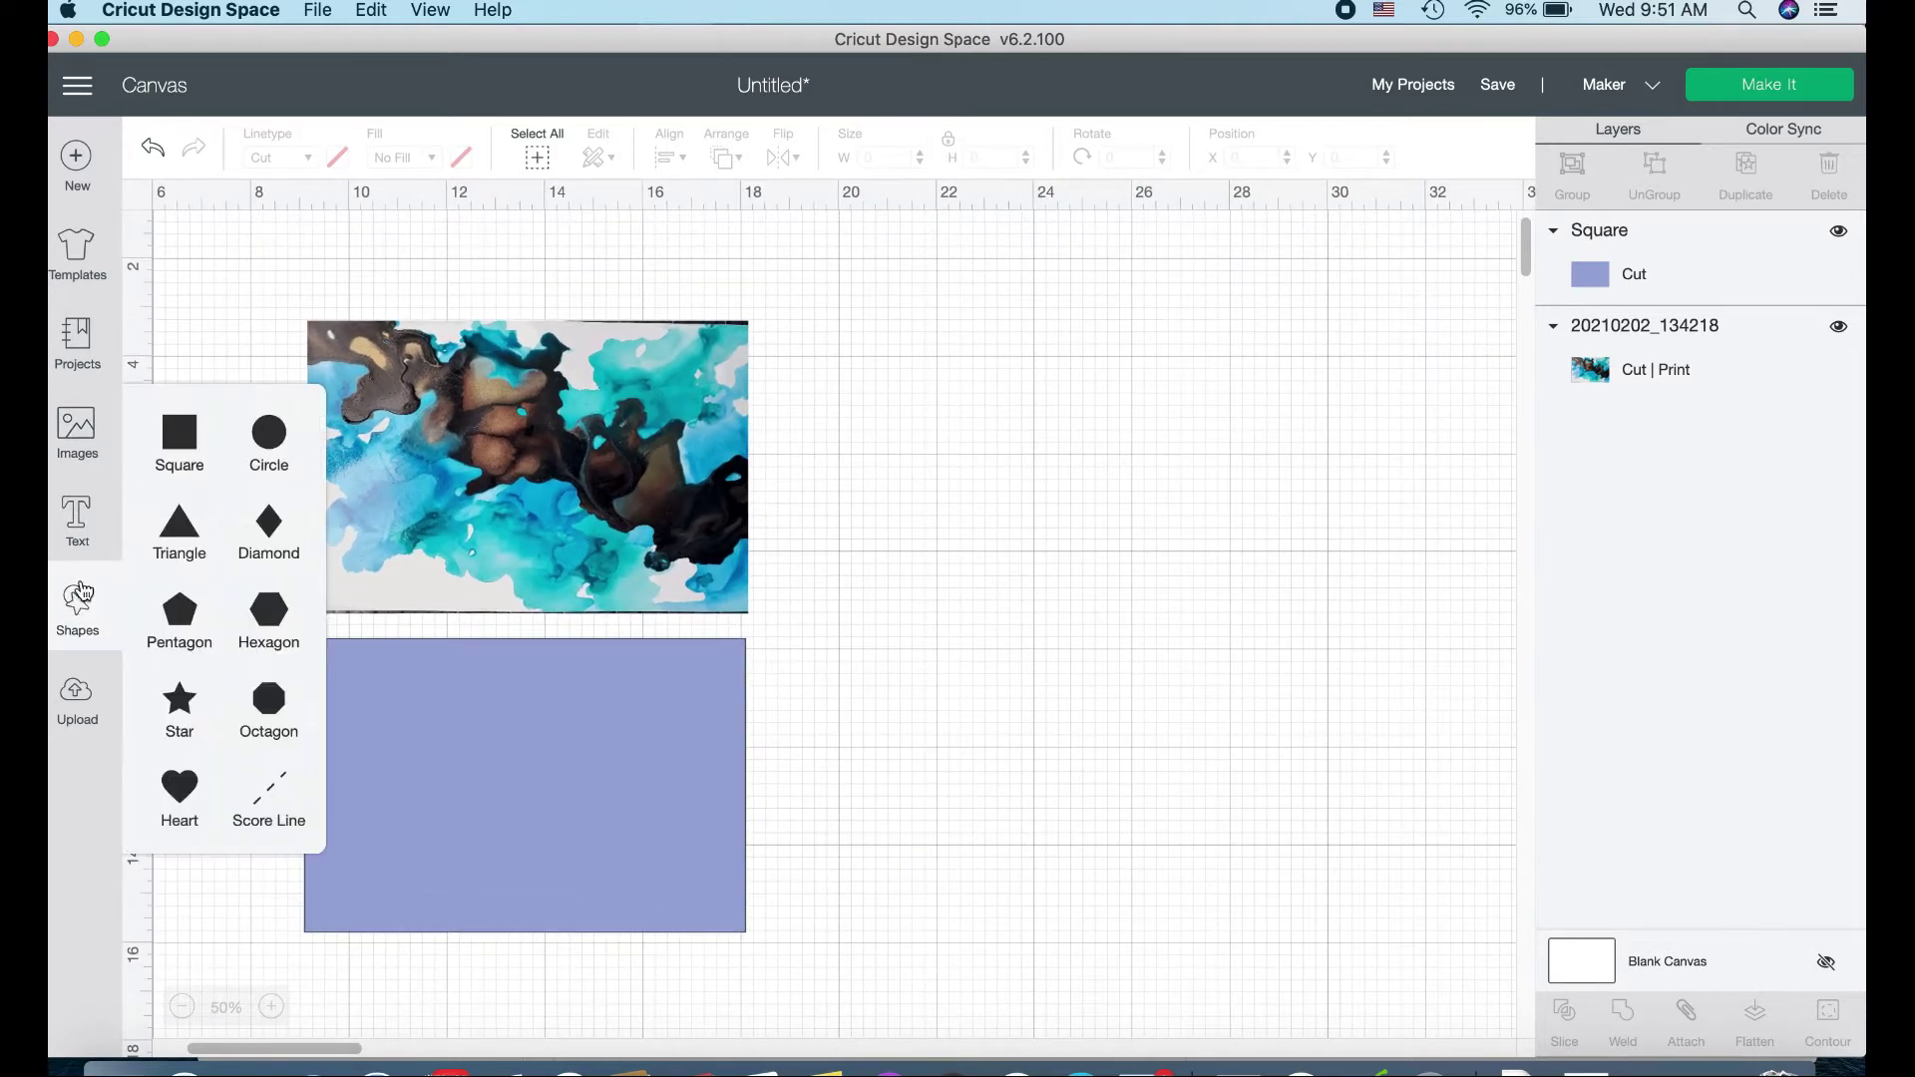
pyautogui.click(270, 431)
pyautogui.moveTo(408, 413); pyautogui.dragTo(481, 482)
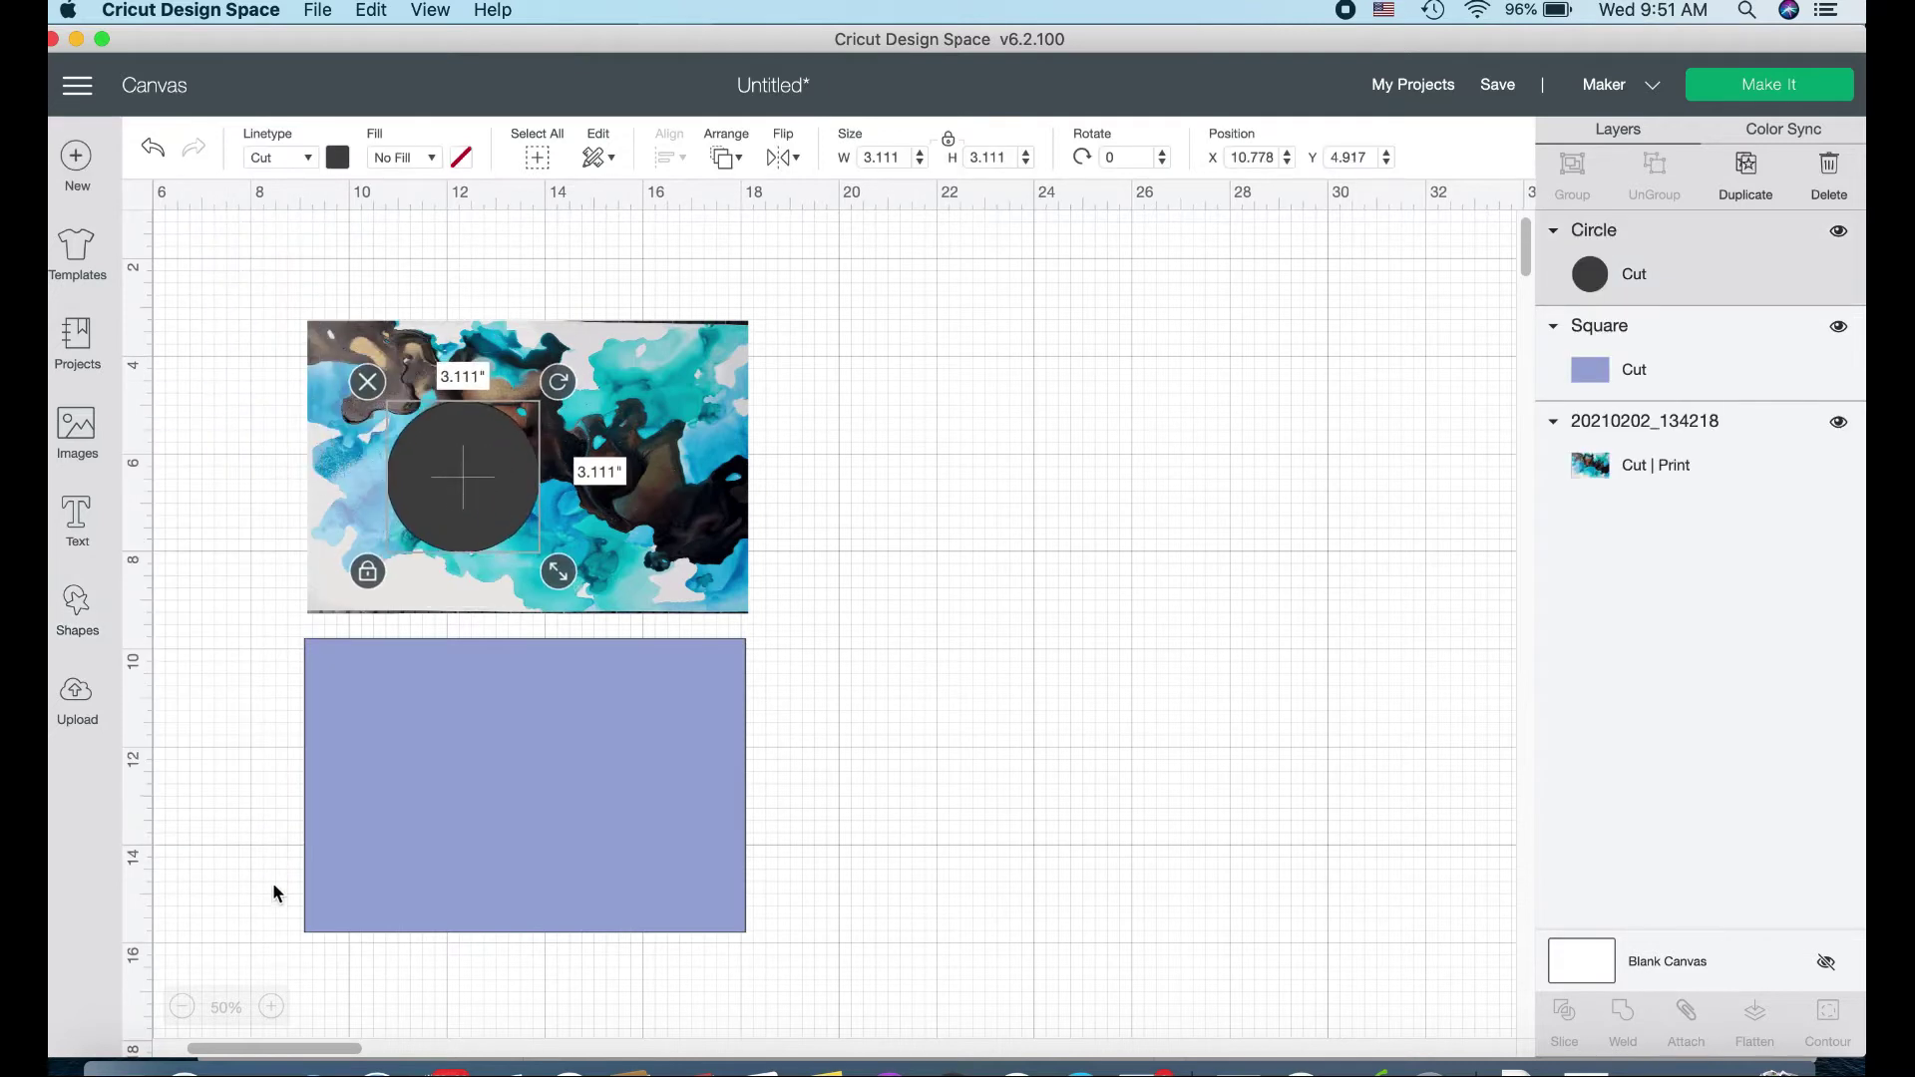
# Shrink the circle to 0.425 inches, lower it on the photo and make it red.
pyautogui.click(270, 1006)
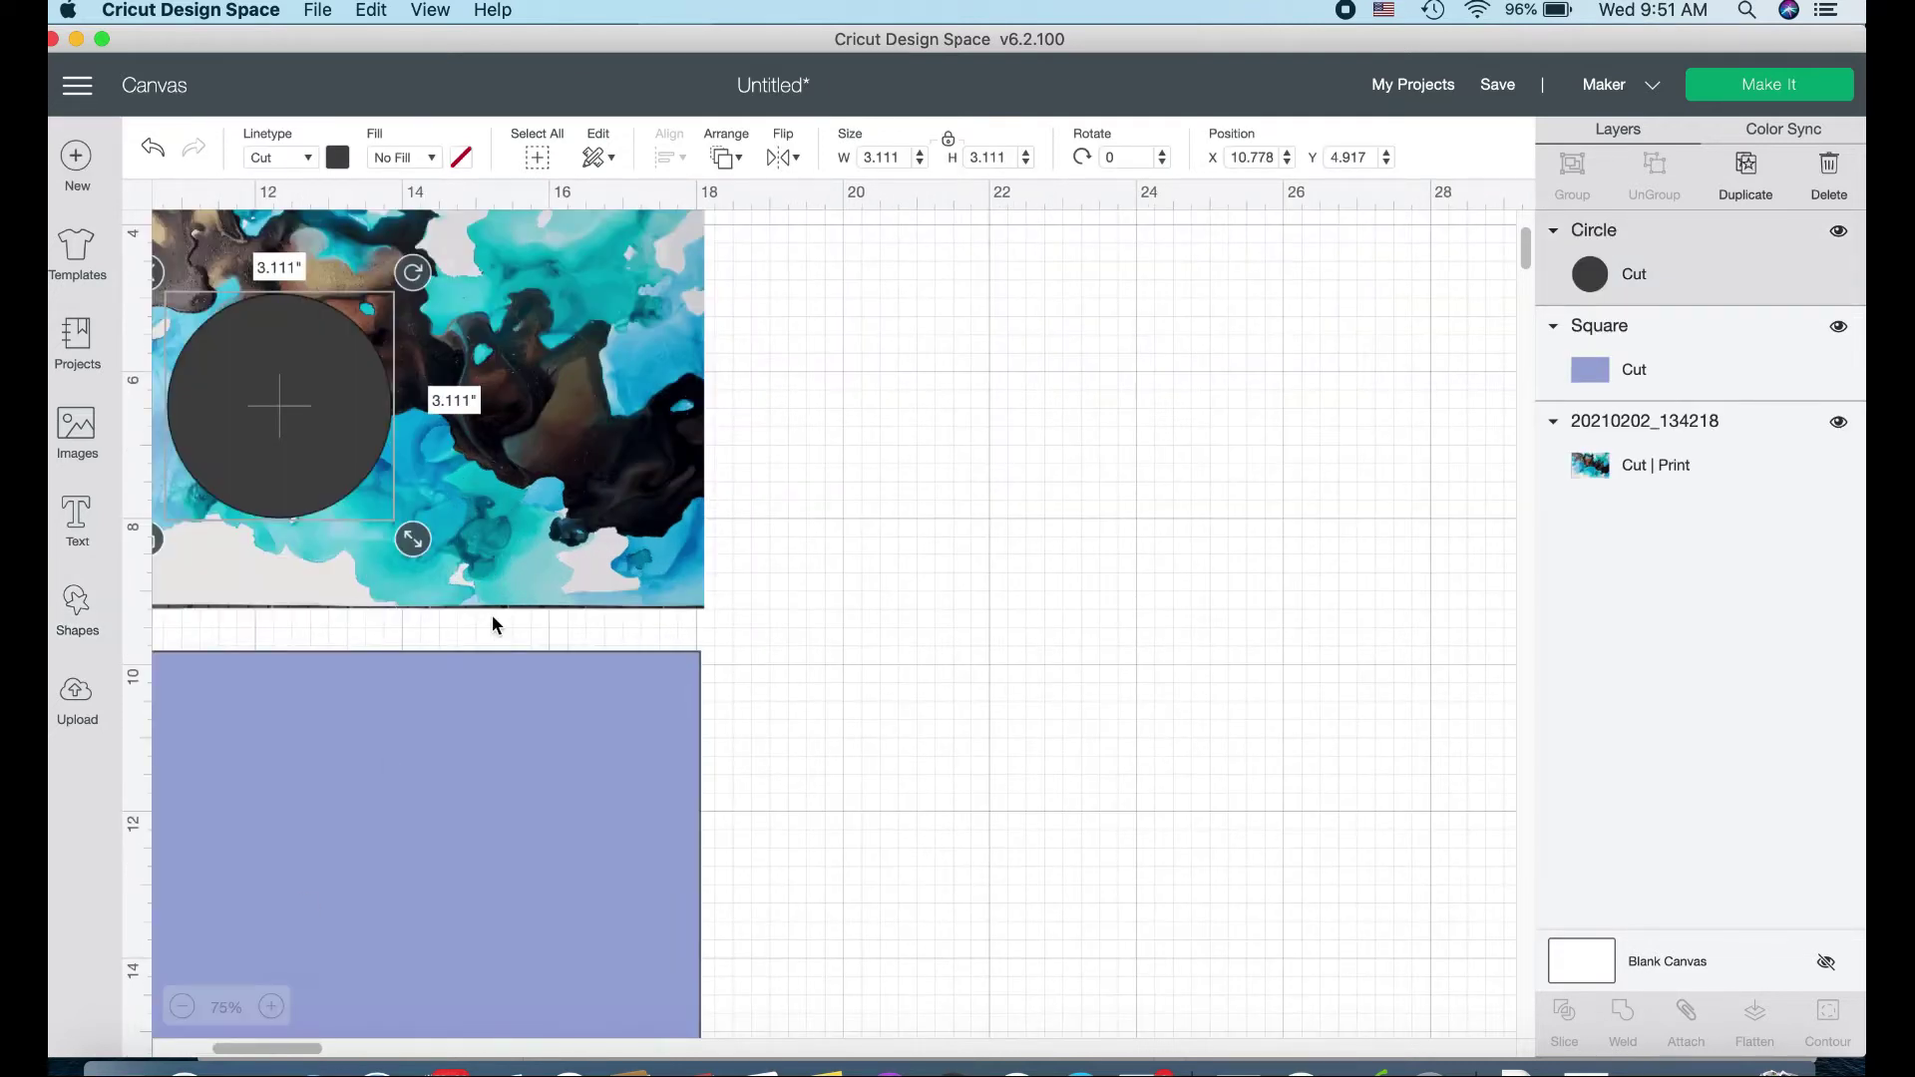
pyautogui.moveTo(688, 673); pyautogui.dragTo(535, 535)
pyautogui.moveTo(483, 464); pyautogui.dragTo(502, 613)
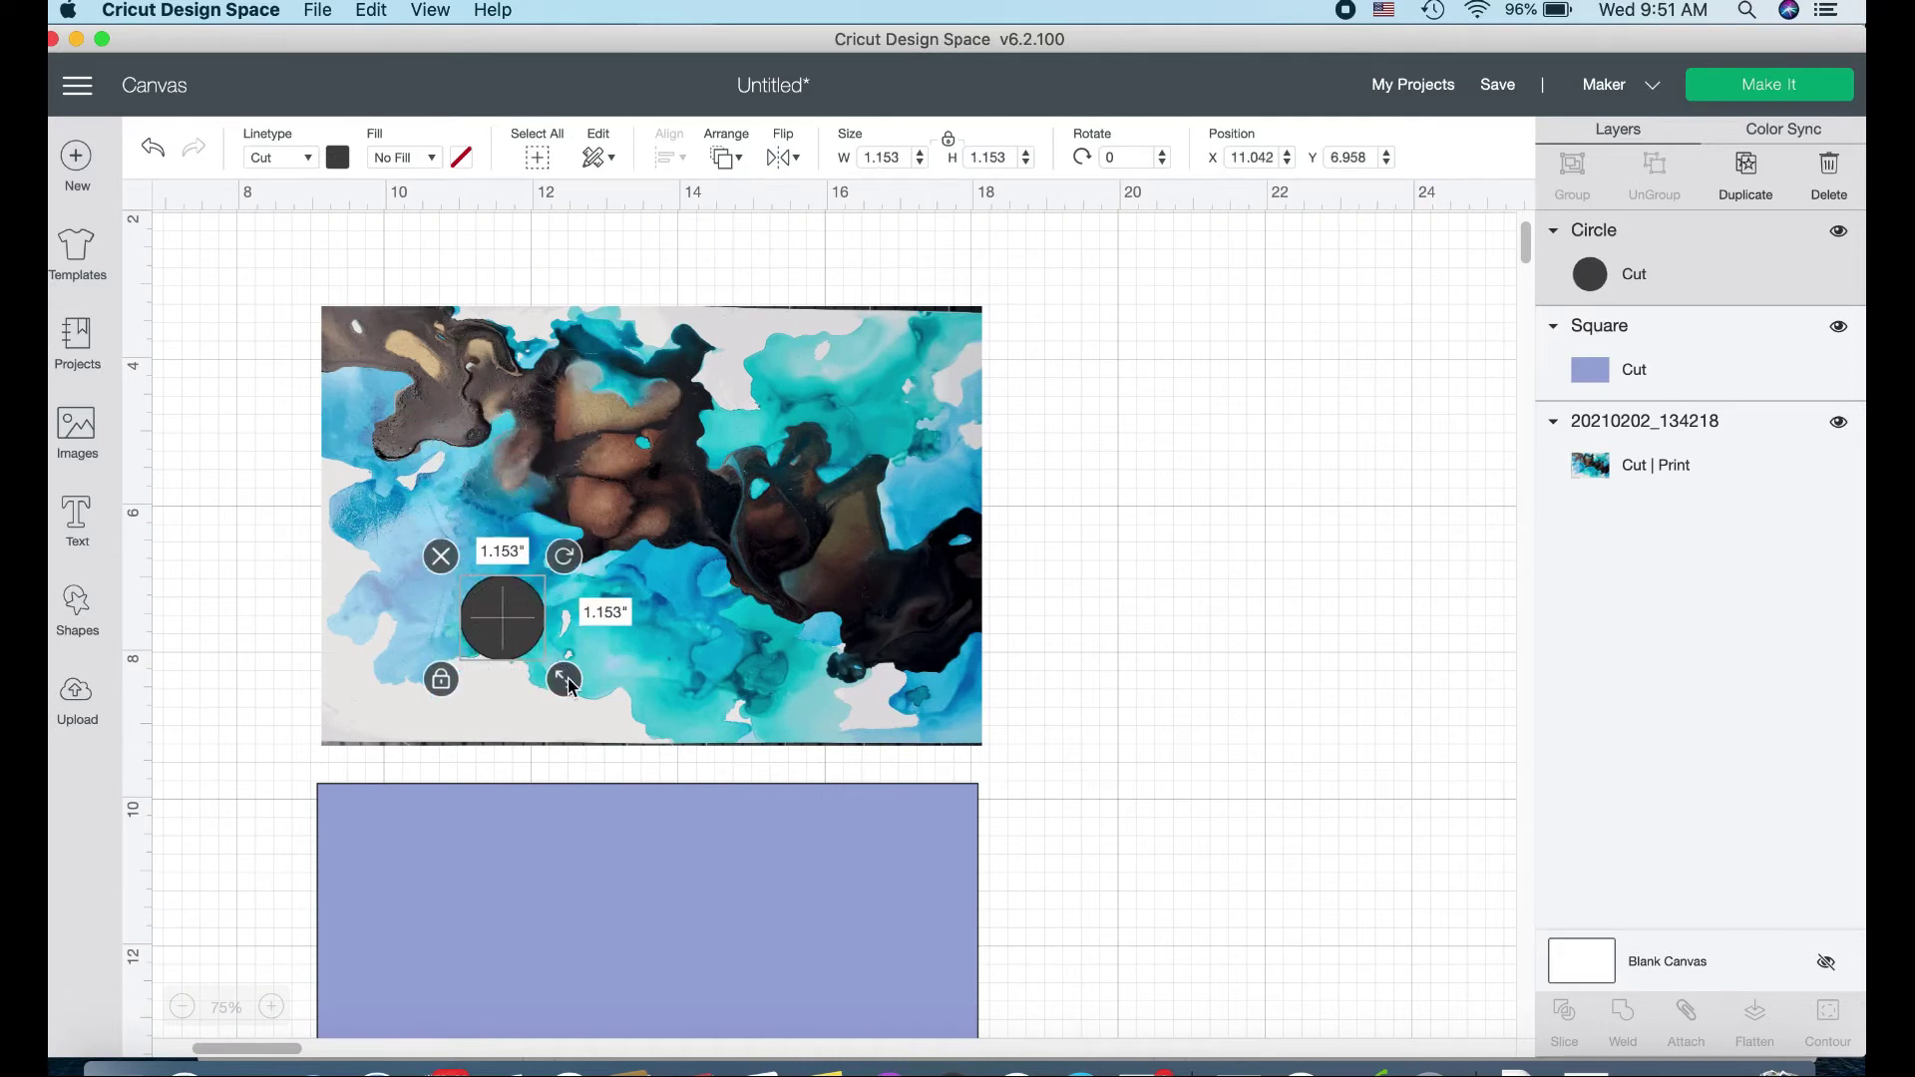
pyautogui.moveTo(563, 678); pyautogui.dragTo(644, 674)
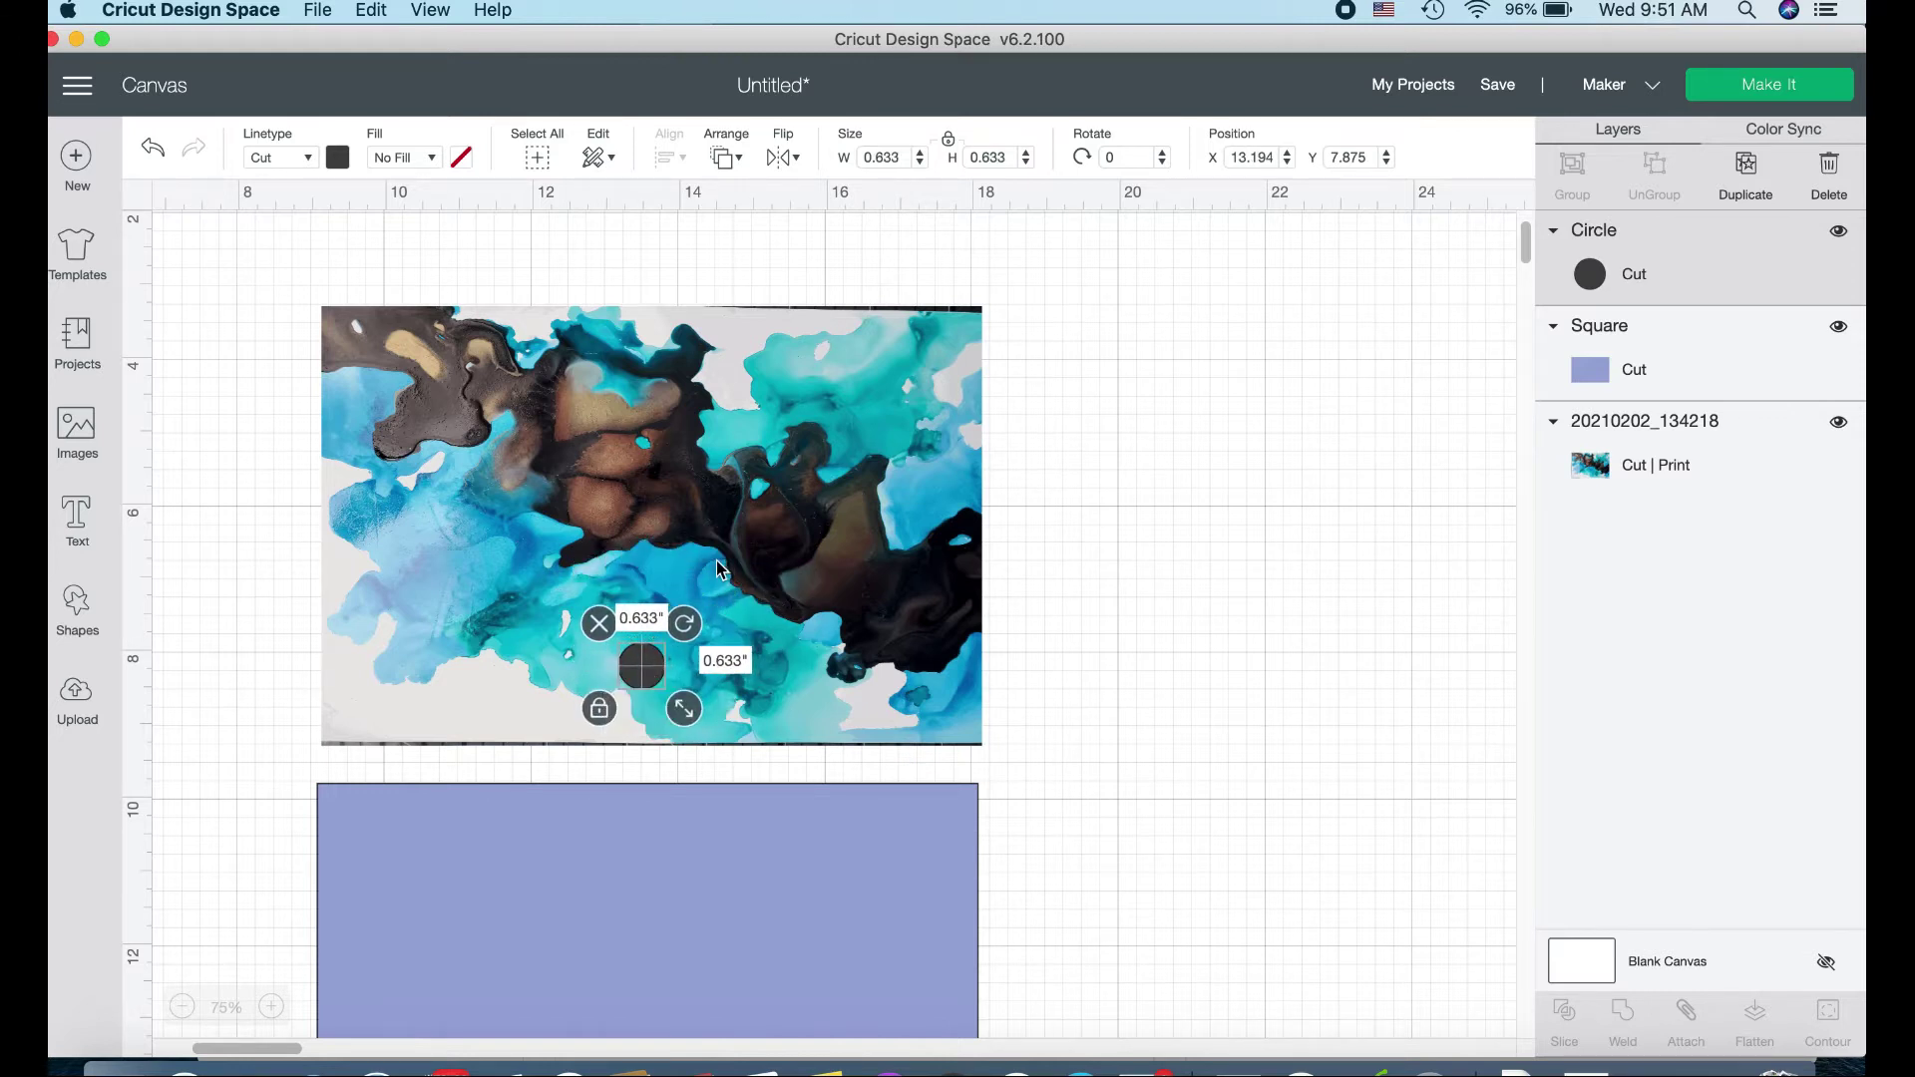
pyautogui.moveTo(684, 709); pyautogui.dragTo(722, 588)
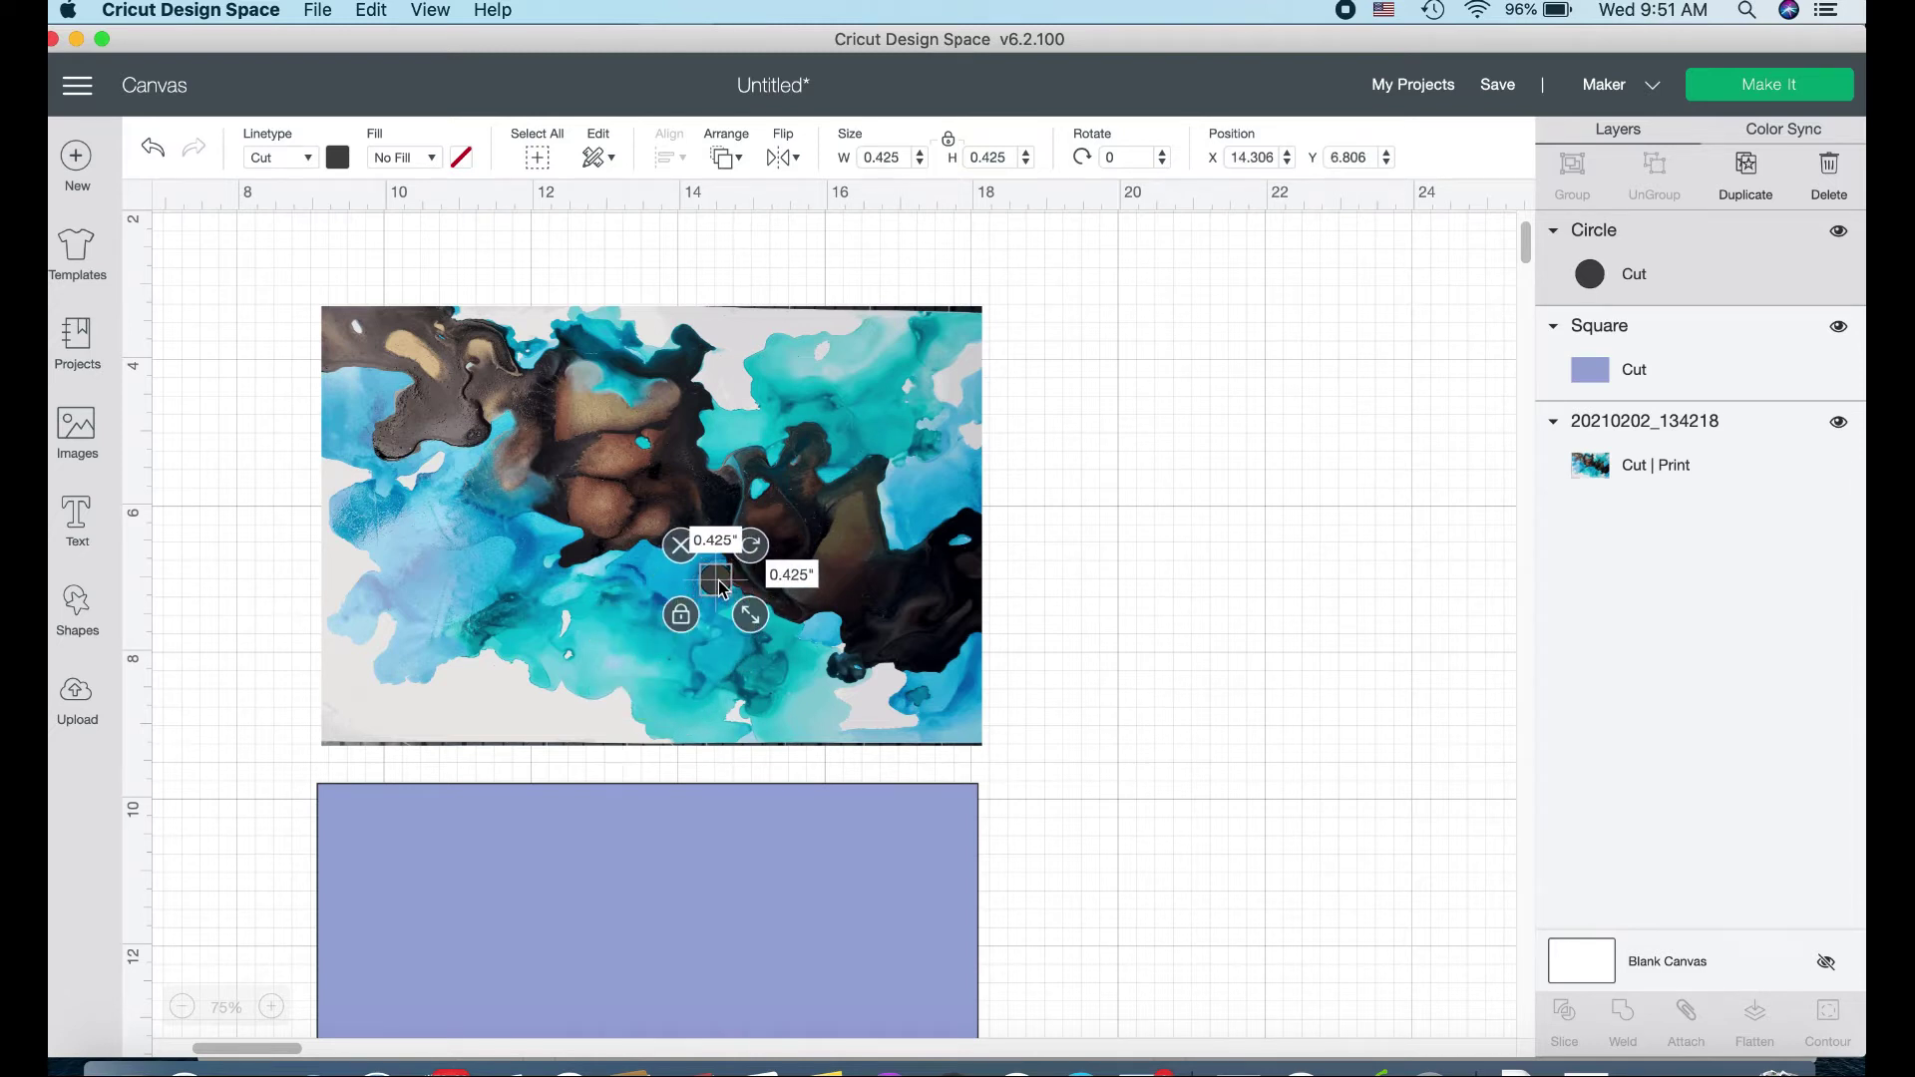
pyautogui.click(338, 157)
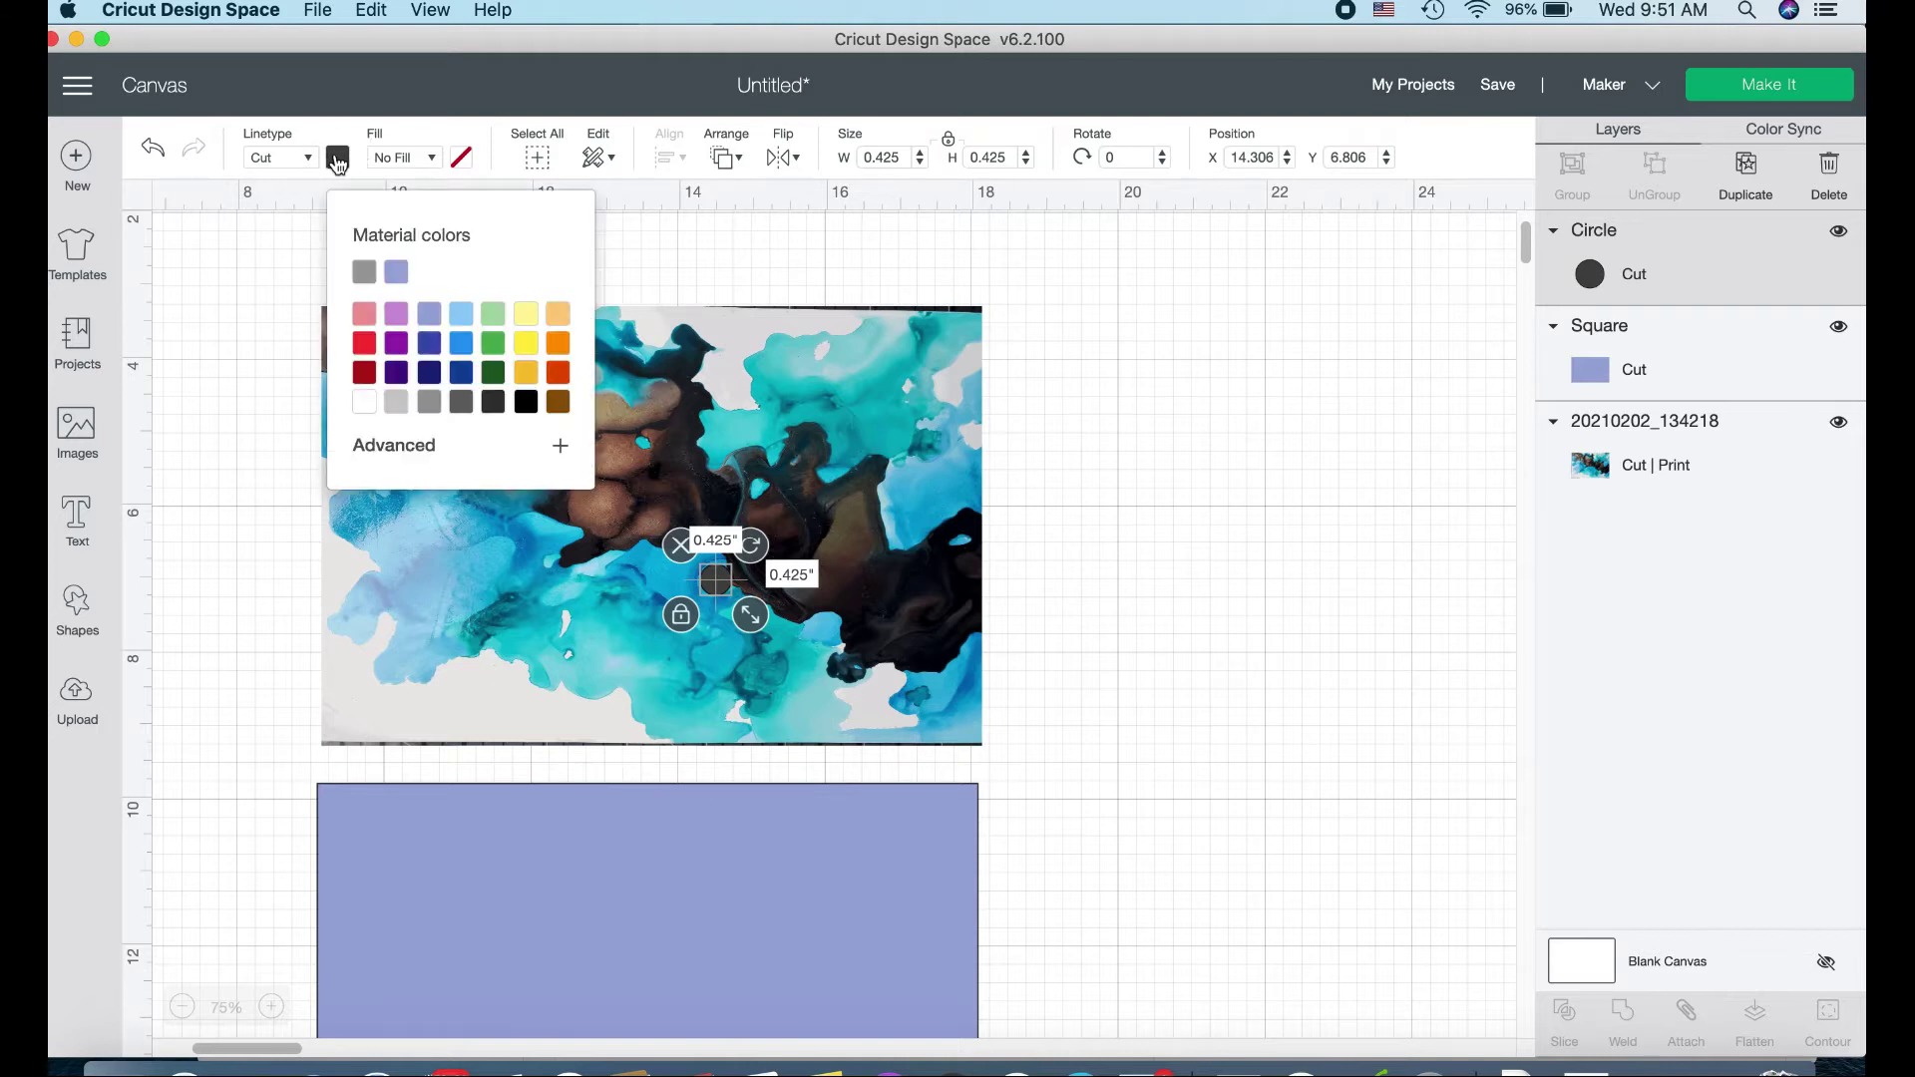
pyautogui.click(365, 345)
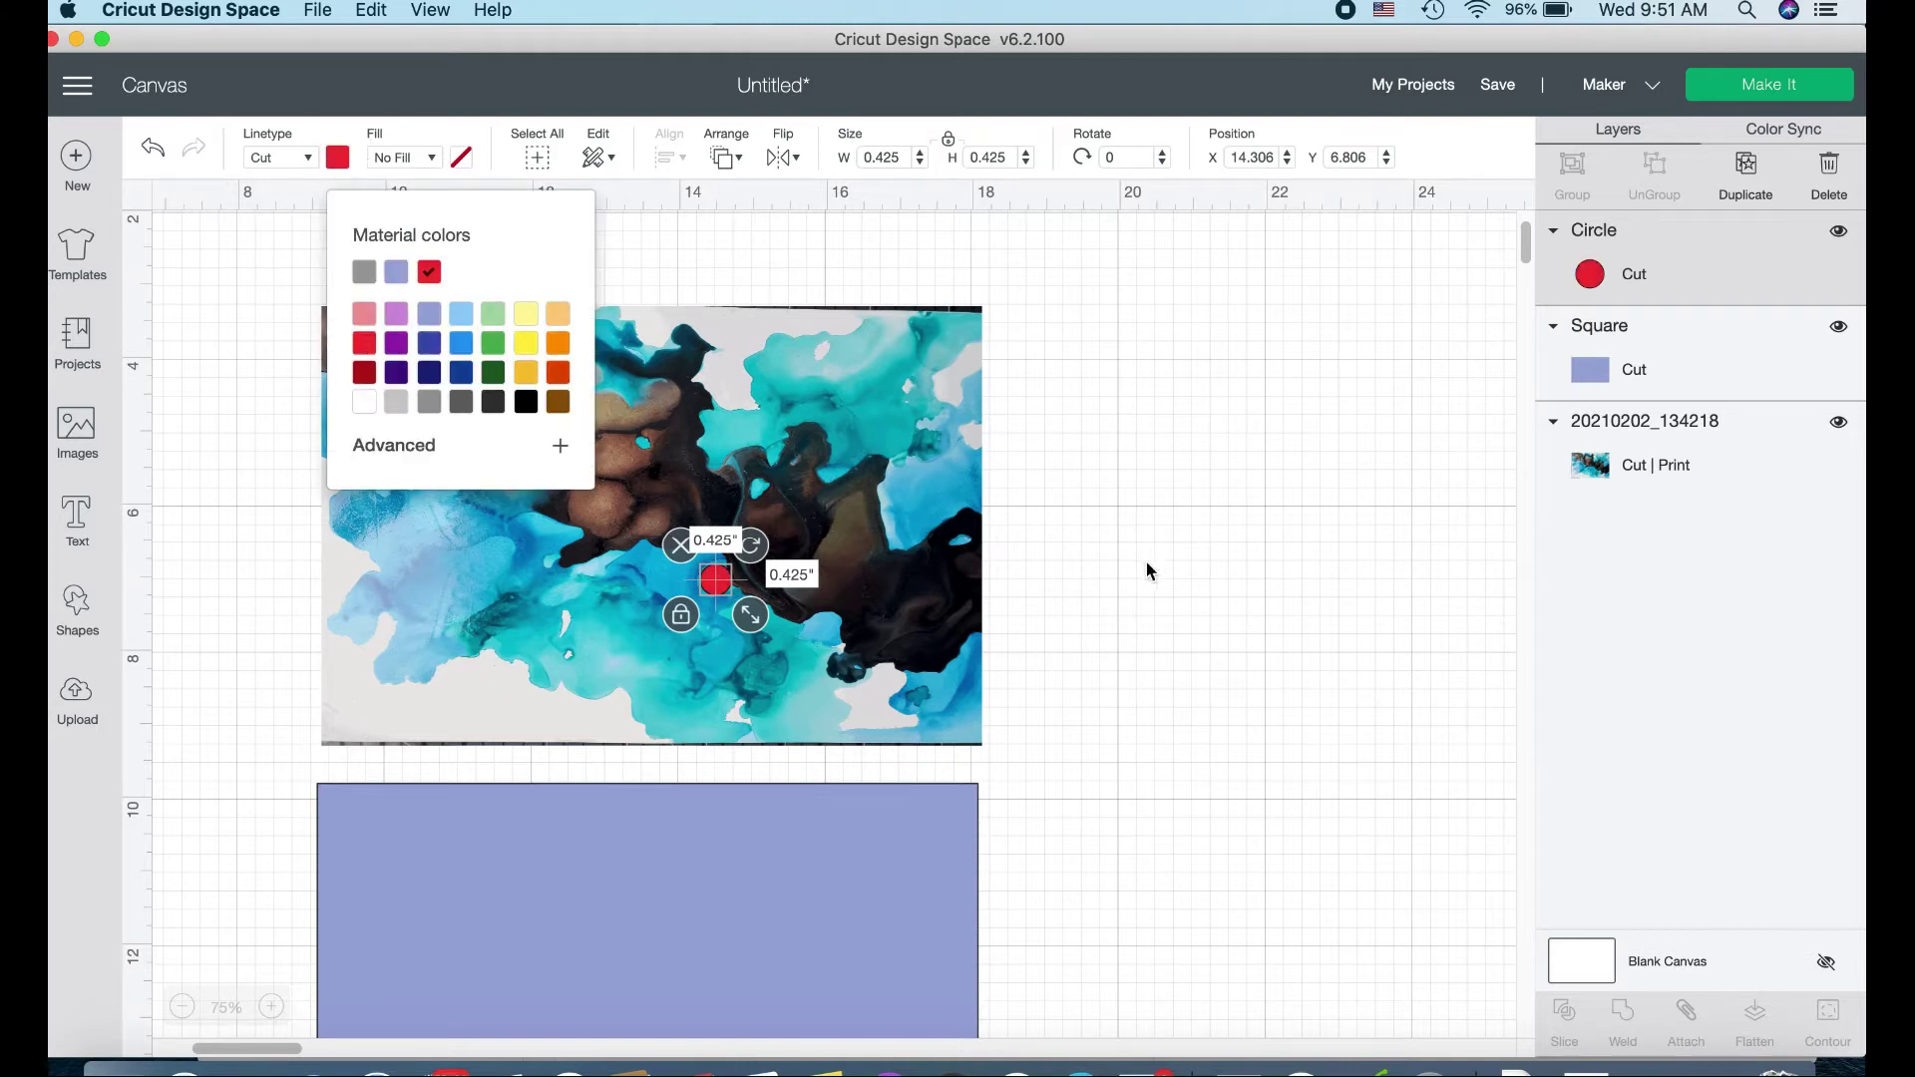
# Place duplicated circles around the photo, resizing copies to 0.633 and 0.529 inches.
pyautogui.moveTo(735, 600); pyautogui.dragTo(592, 661)
pyautogui.moveTo(534, 601); pyautogui.dragTo(918, 554)
pyautogui.click(1745, 169)
pyautogui.click(480, 676)
pyautogui.click(1745, 170)
pyautogui.click(918, 529)
pyautogui.click(914, 546)
# Duplicate the 0.927-inch circle, move it lower right and shrink it to 0.823 inches.
pyautogui.press('super+v')
pyautogui.click(525, 541)
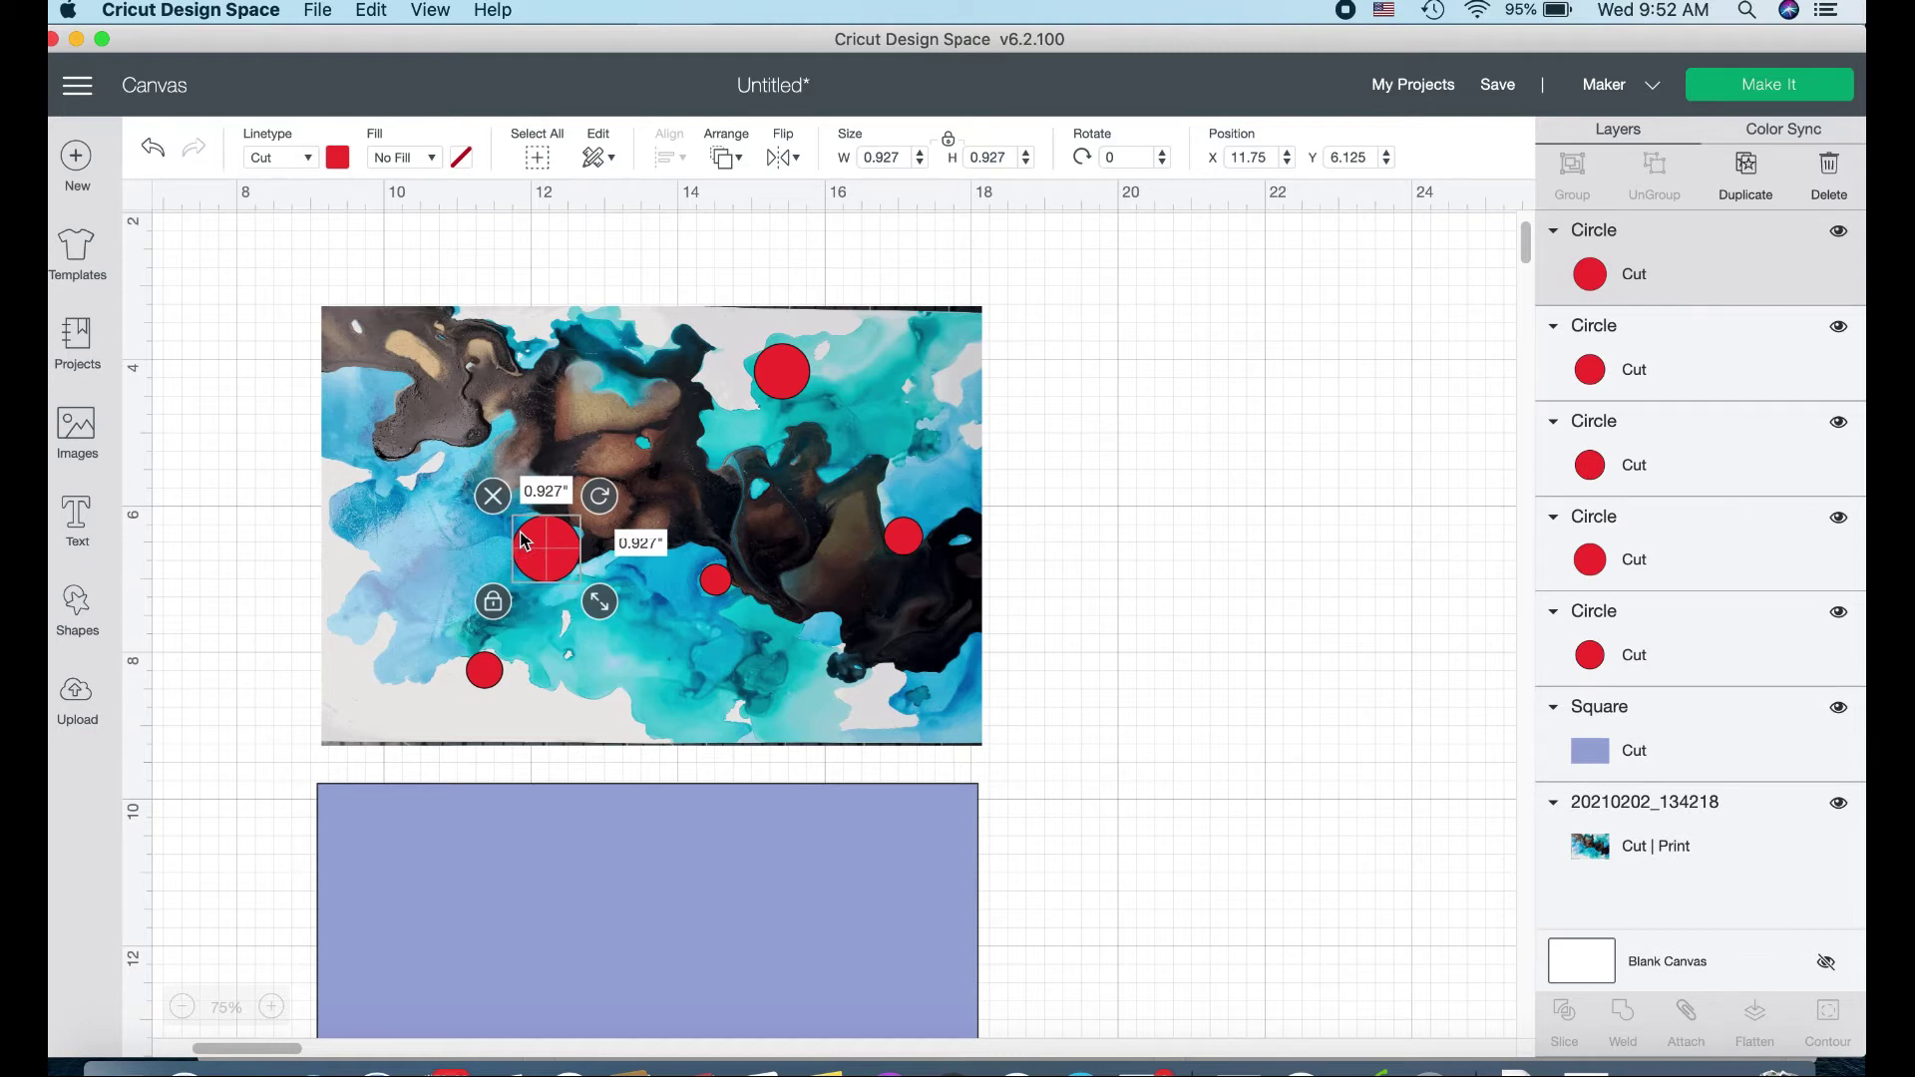
pyautogui.click(1747, 168)
pyautogui.moveTo(588, 568); pyautogui.dragTo(680, 661)
pyautogui.moveTo(711, 725); pyautogui.dragTo(704, 716)
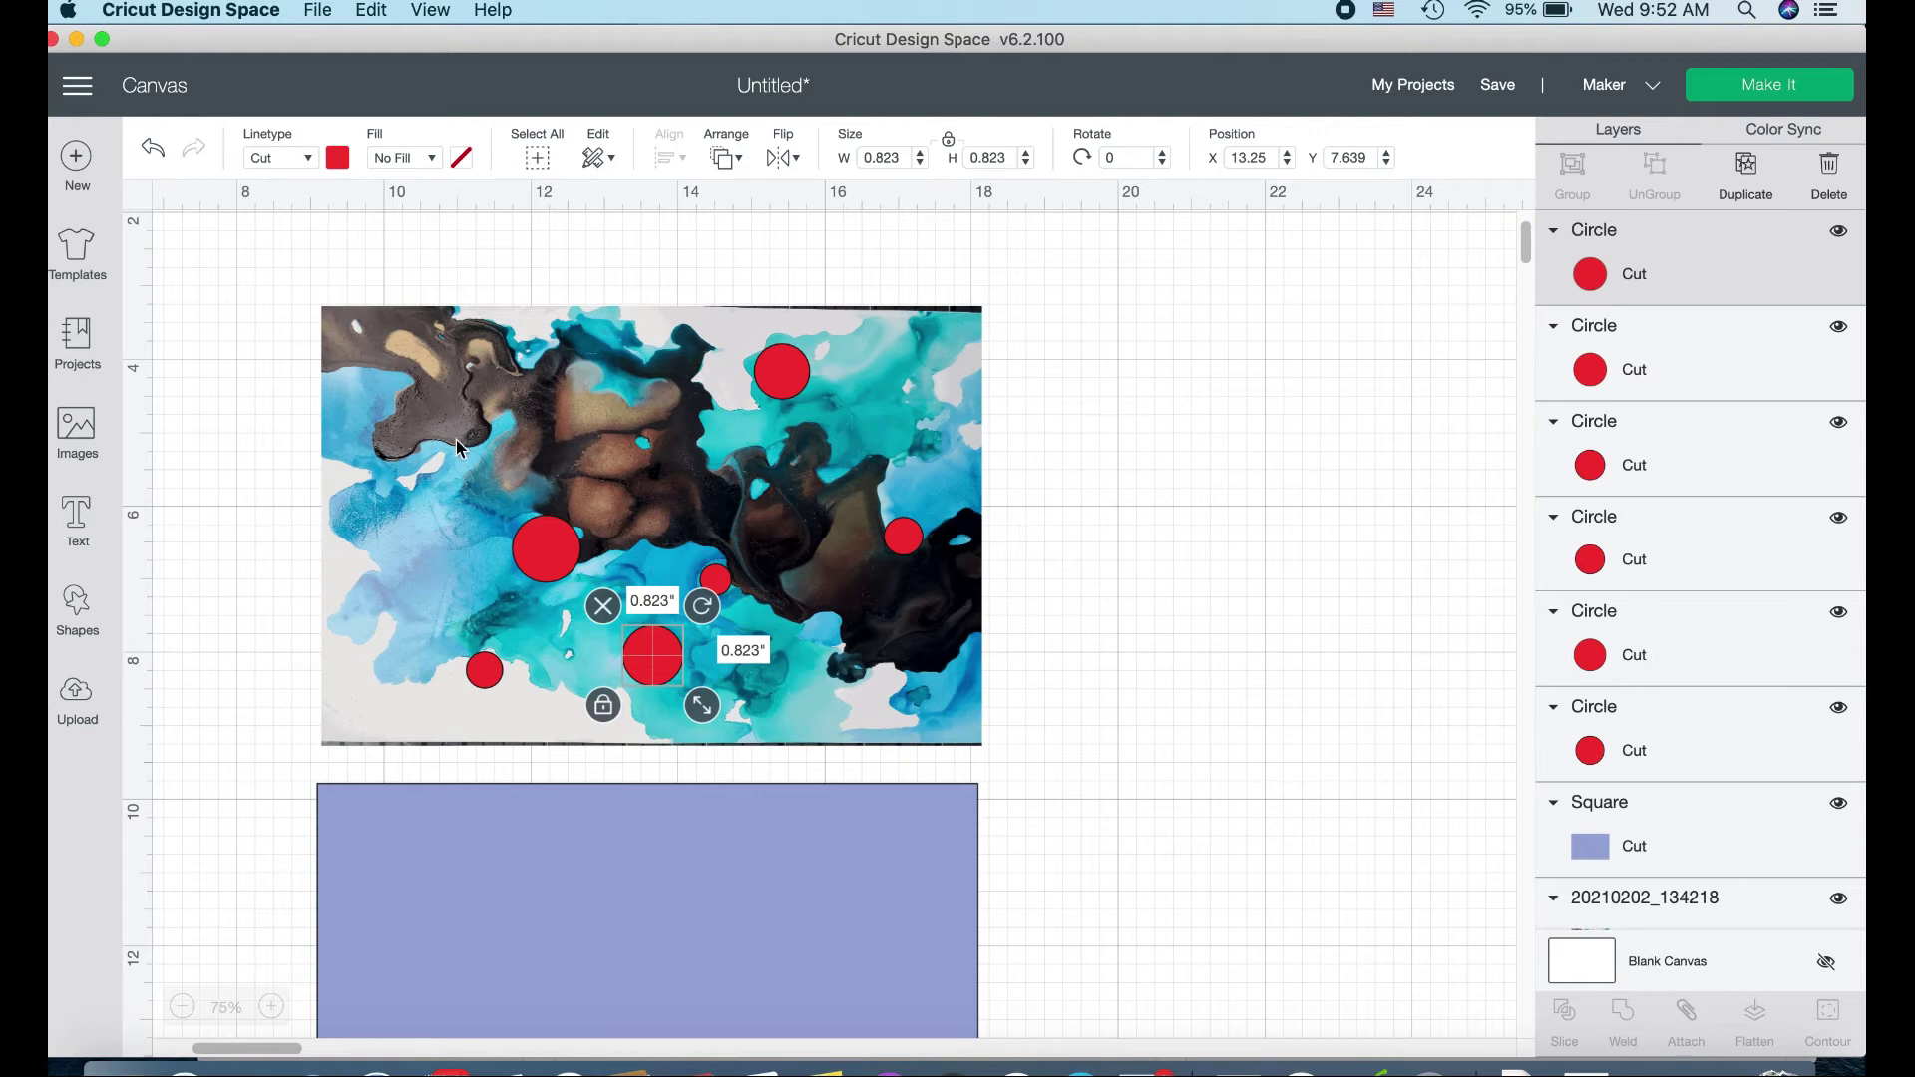
# Add red FUN text on the photo and move the purple rectangle up over it.
pyautogui.click(77, 518)
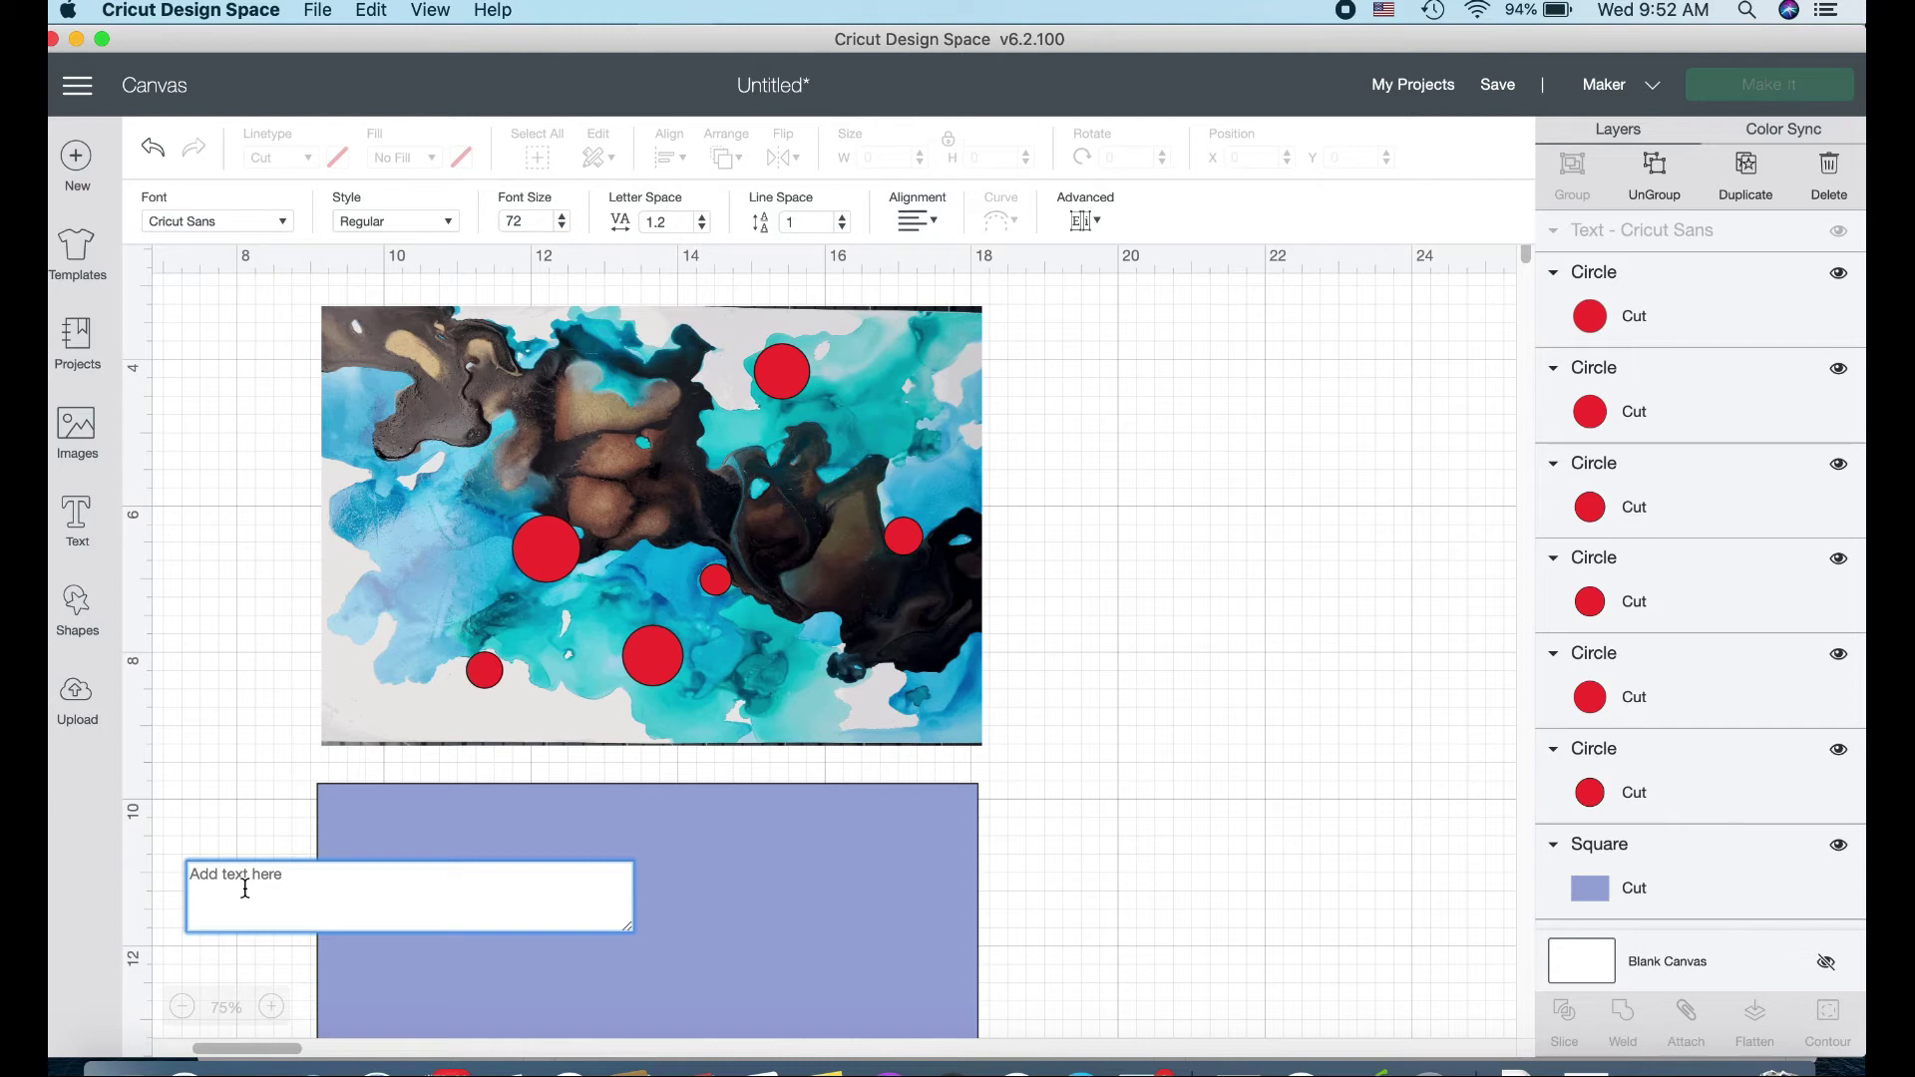
pyautogui.write('FUN')
pyautogui.moveTo(476, 475); pyautogui.dragTo(578, 438)
pyautogui.click(338, 157)
pyautogui.click(351, 324)
pyautogui.click(1154, 385)
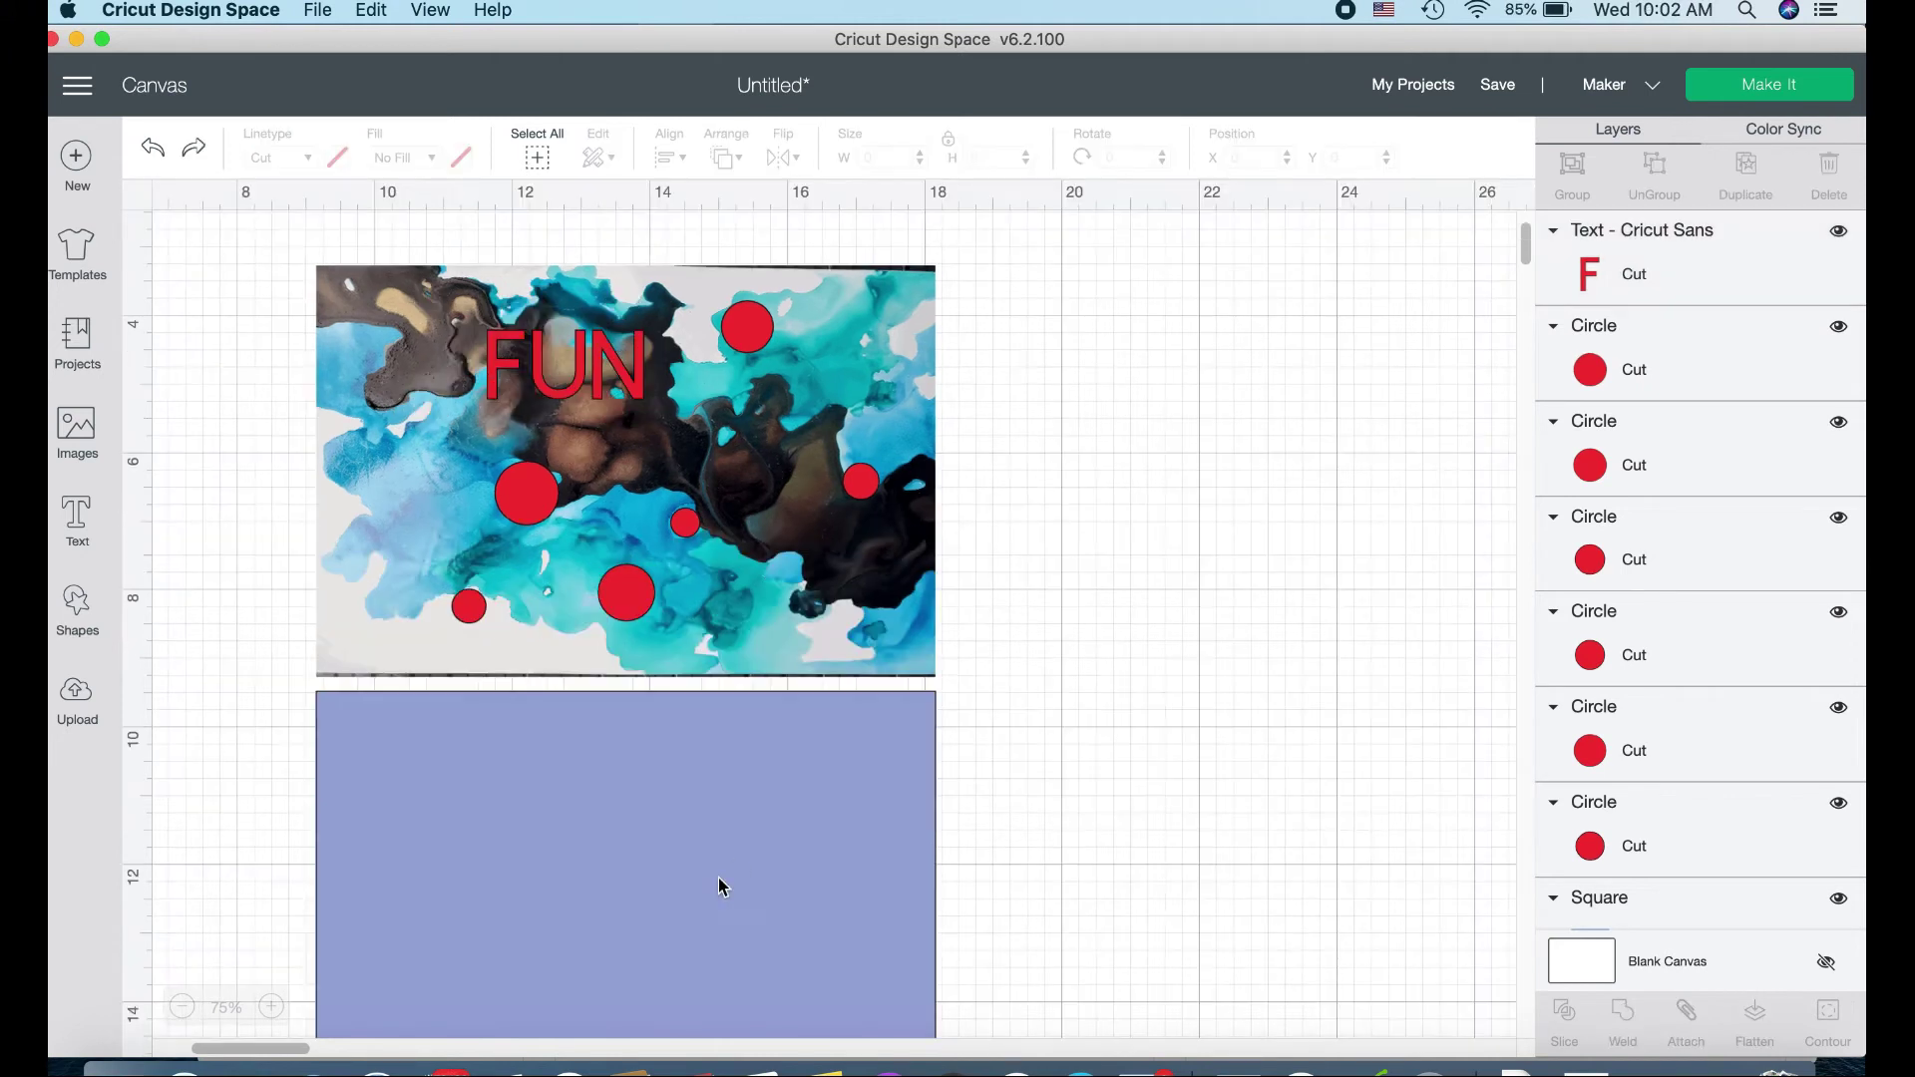
pyautogui.moveTo(723, 886); pyautogui.dragTo(723, 460)
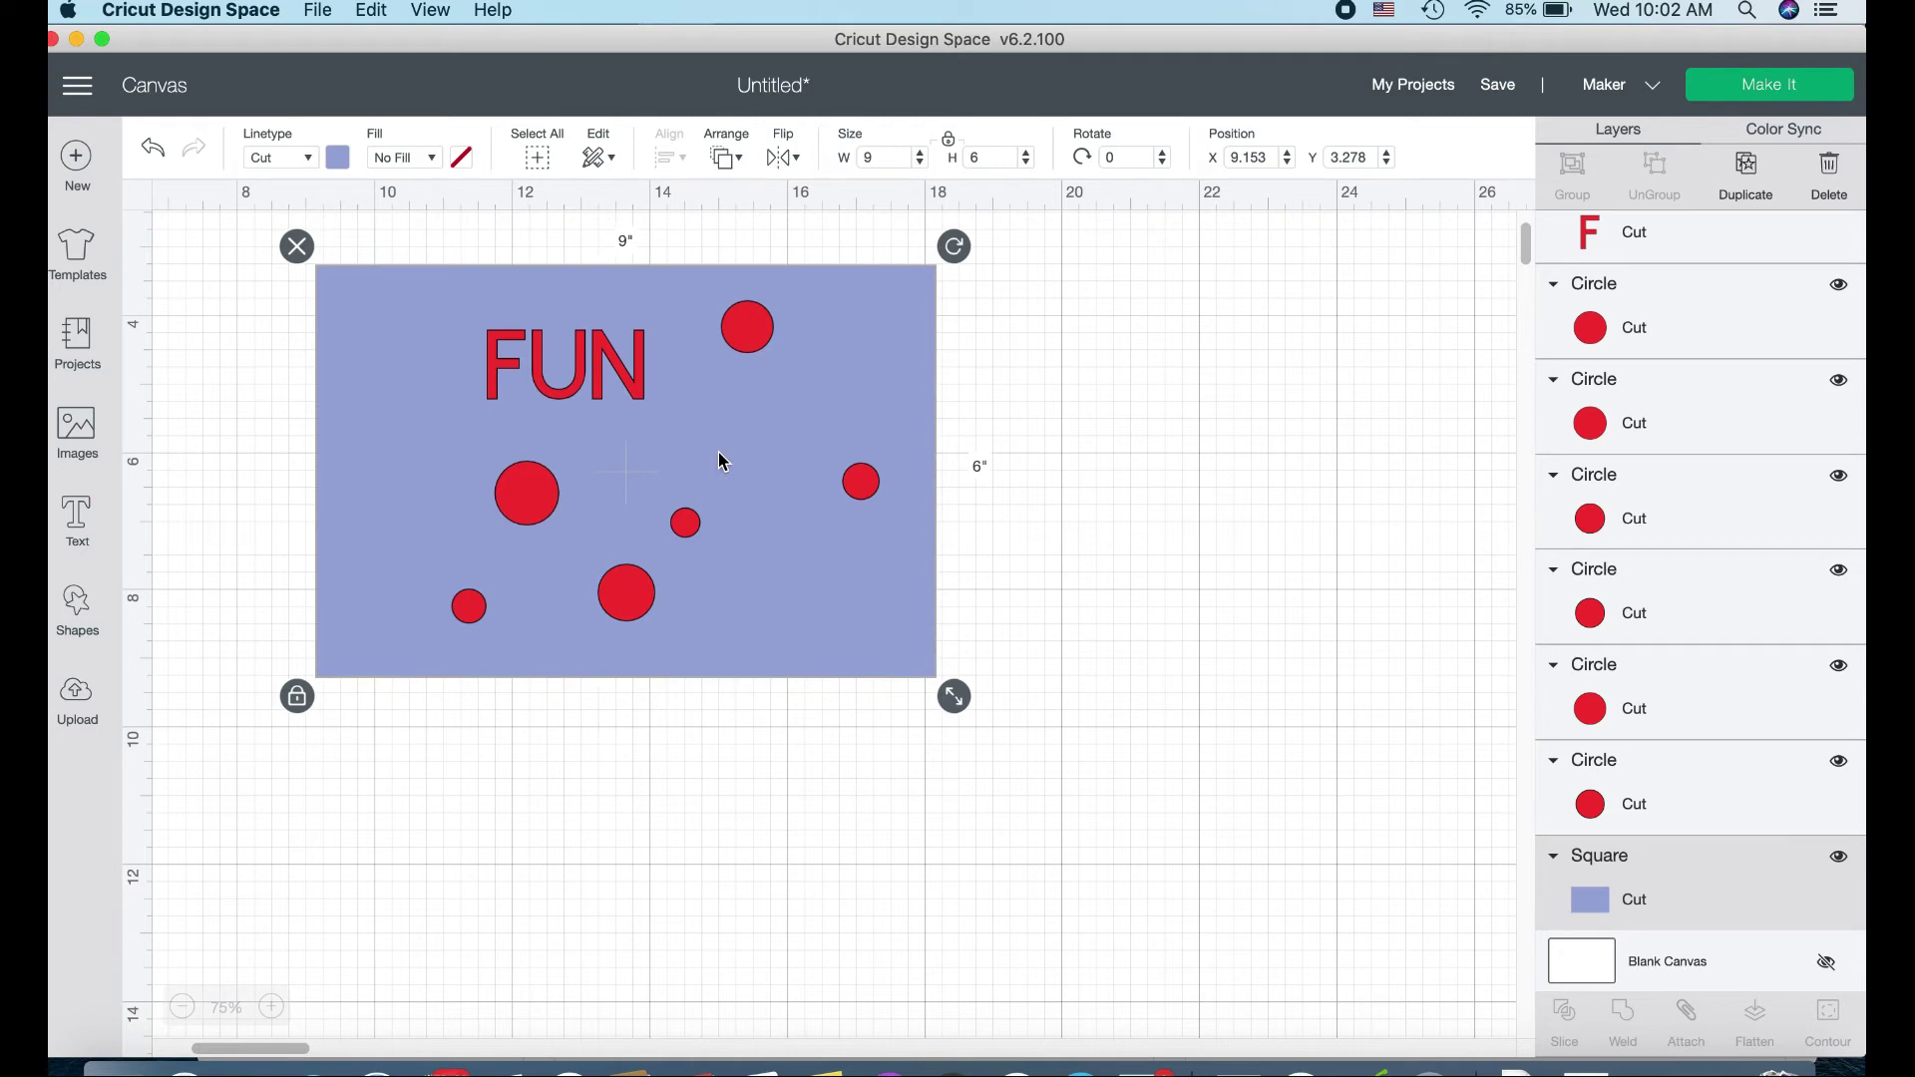
# Delete the guide photo layer.
pyautogui.scroll(-2, 1703, 903)
pyautogui.click(1690, 885)
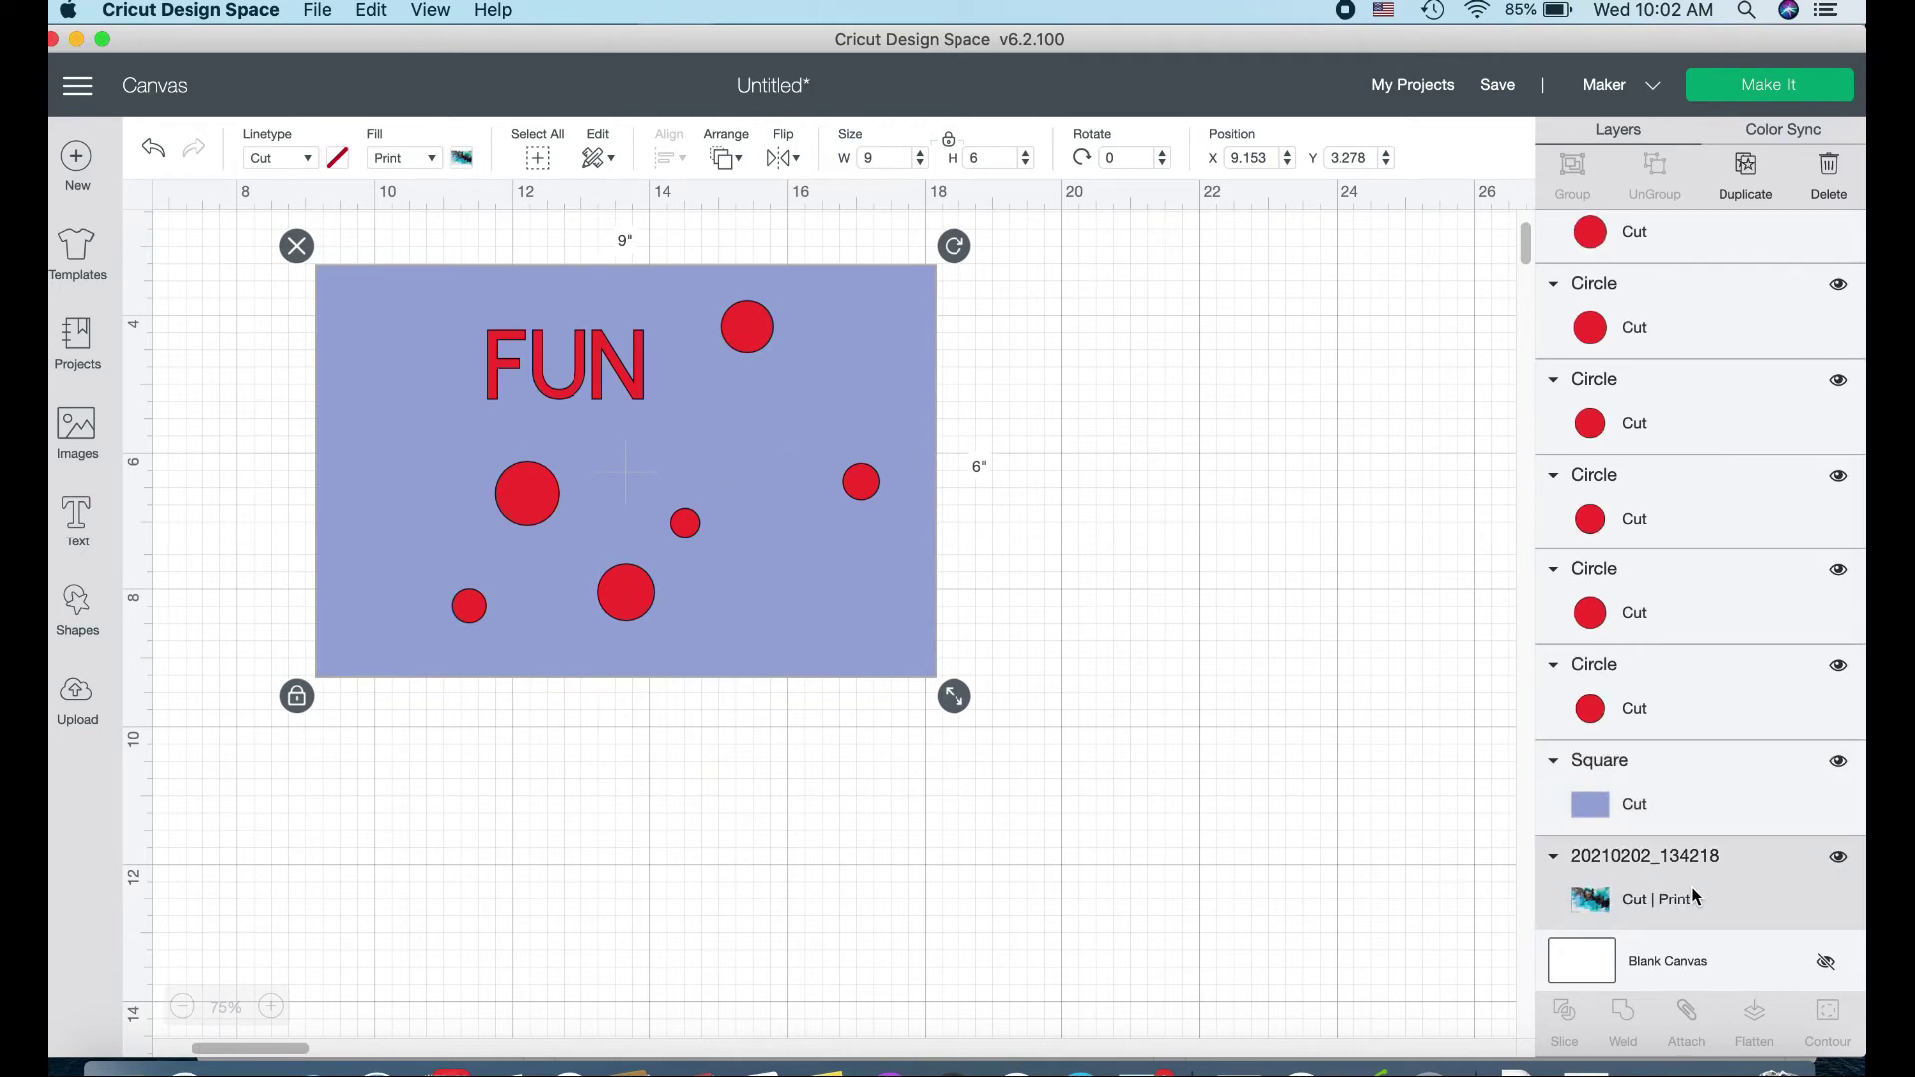
pyautogui.press('Delete')
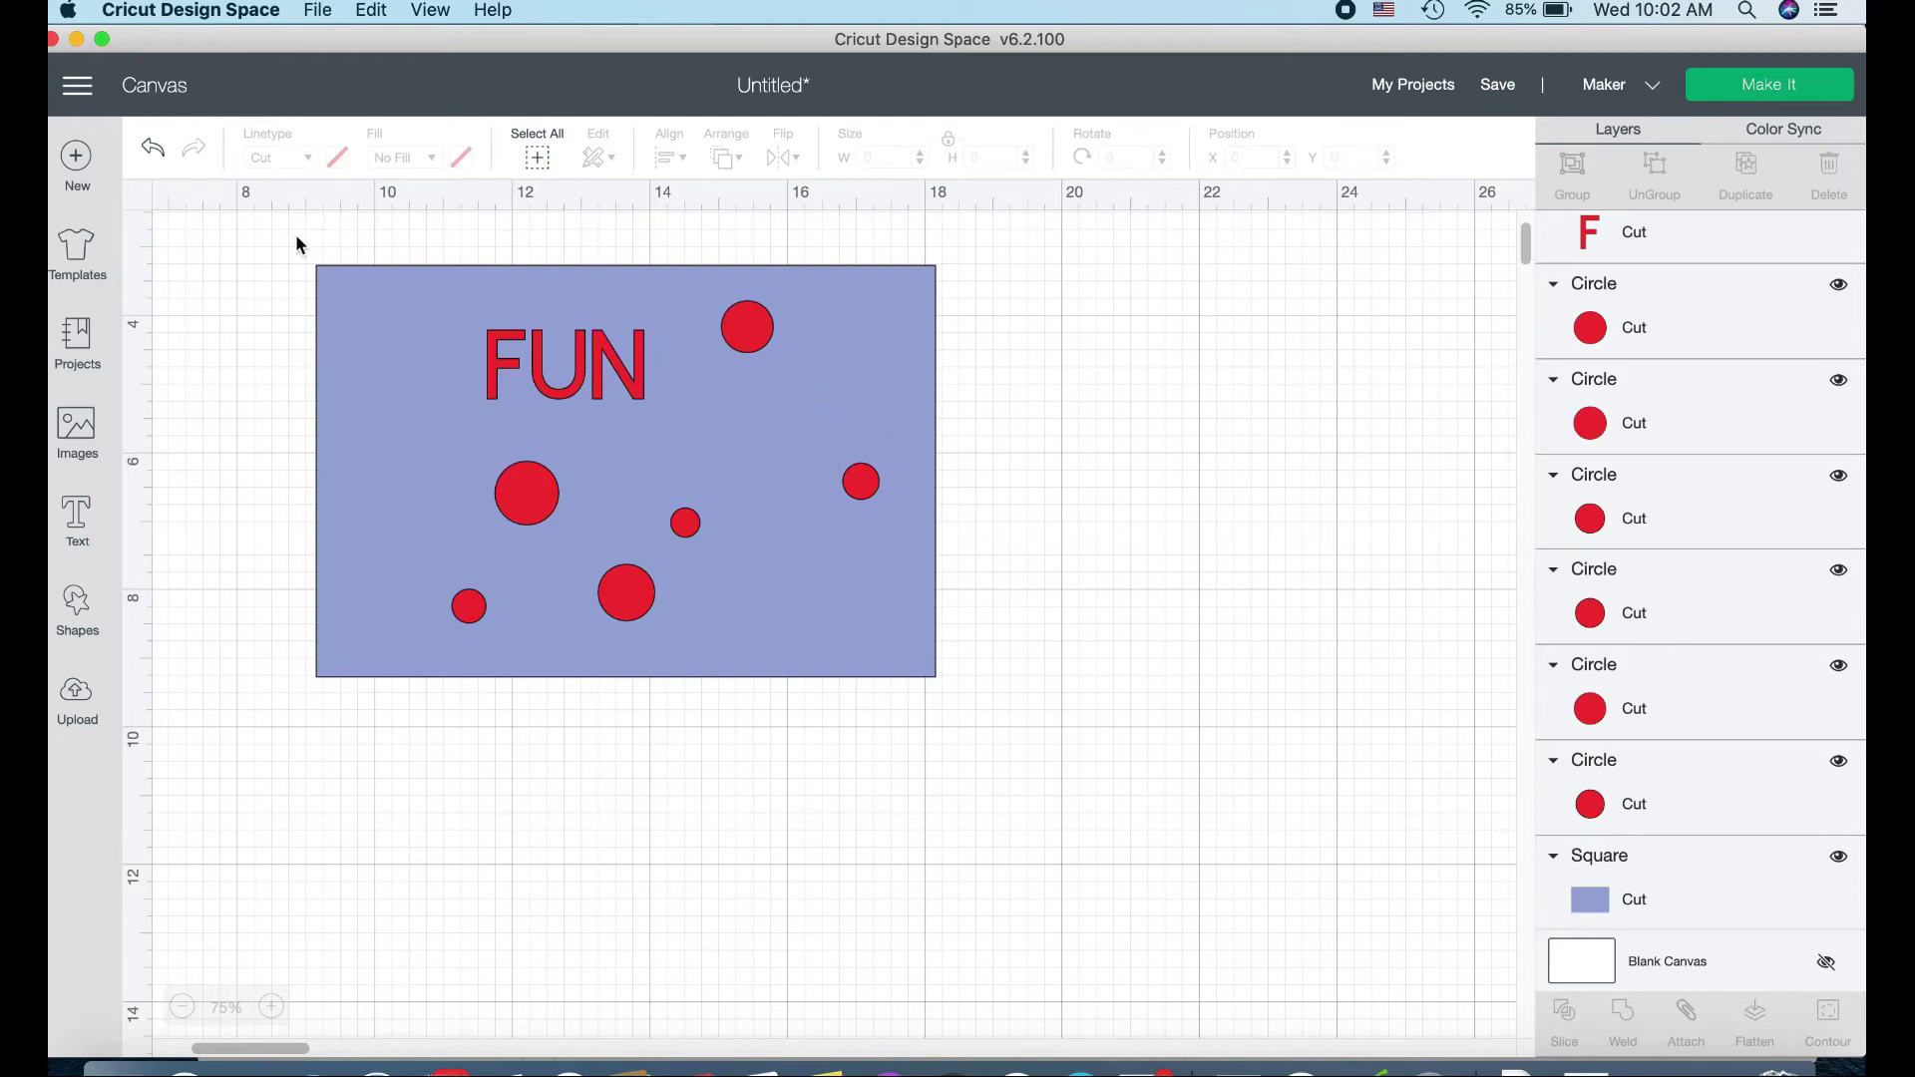
# Select FUN, the circles and the rectangle together and attach them.
pyautogui.moveTo(291, 247); pyautogui.dragTo(1128, 757)
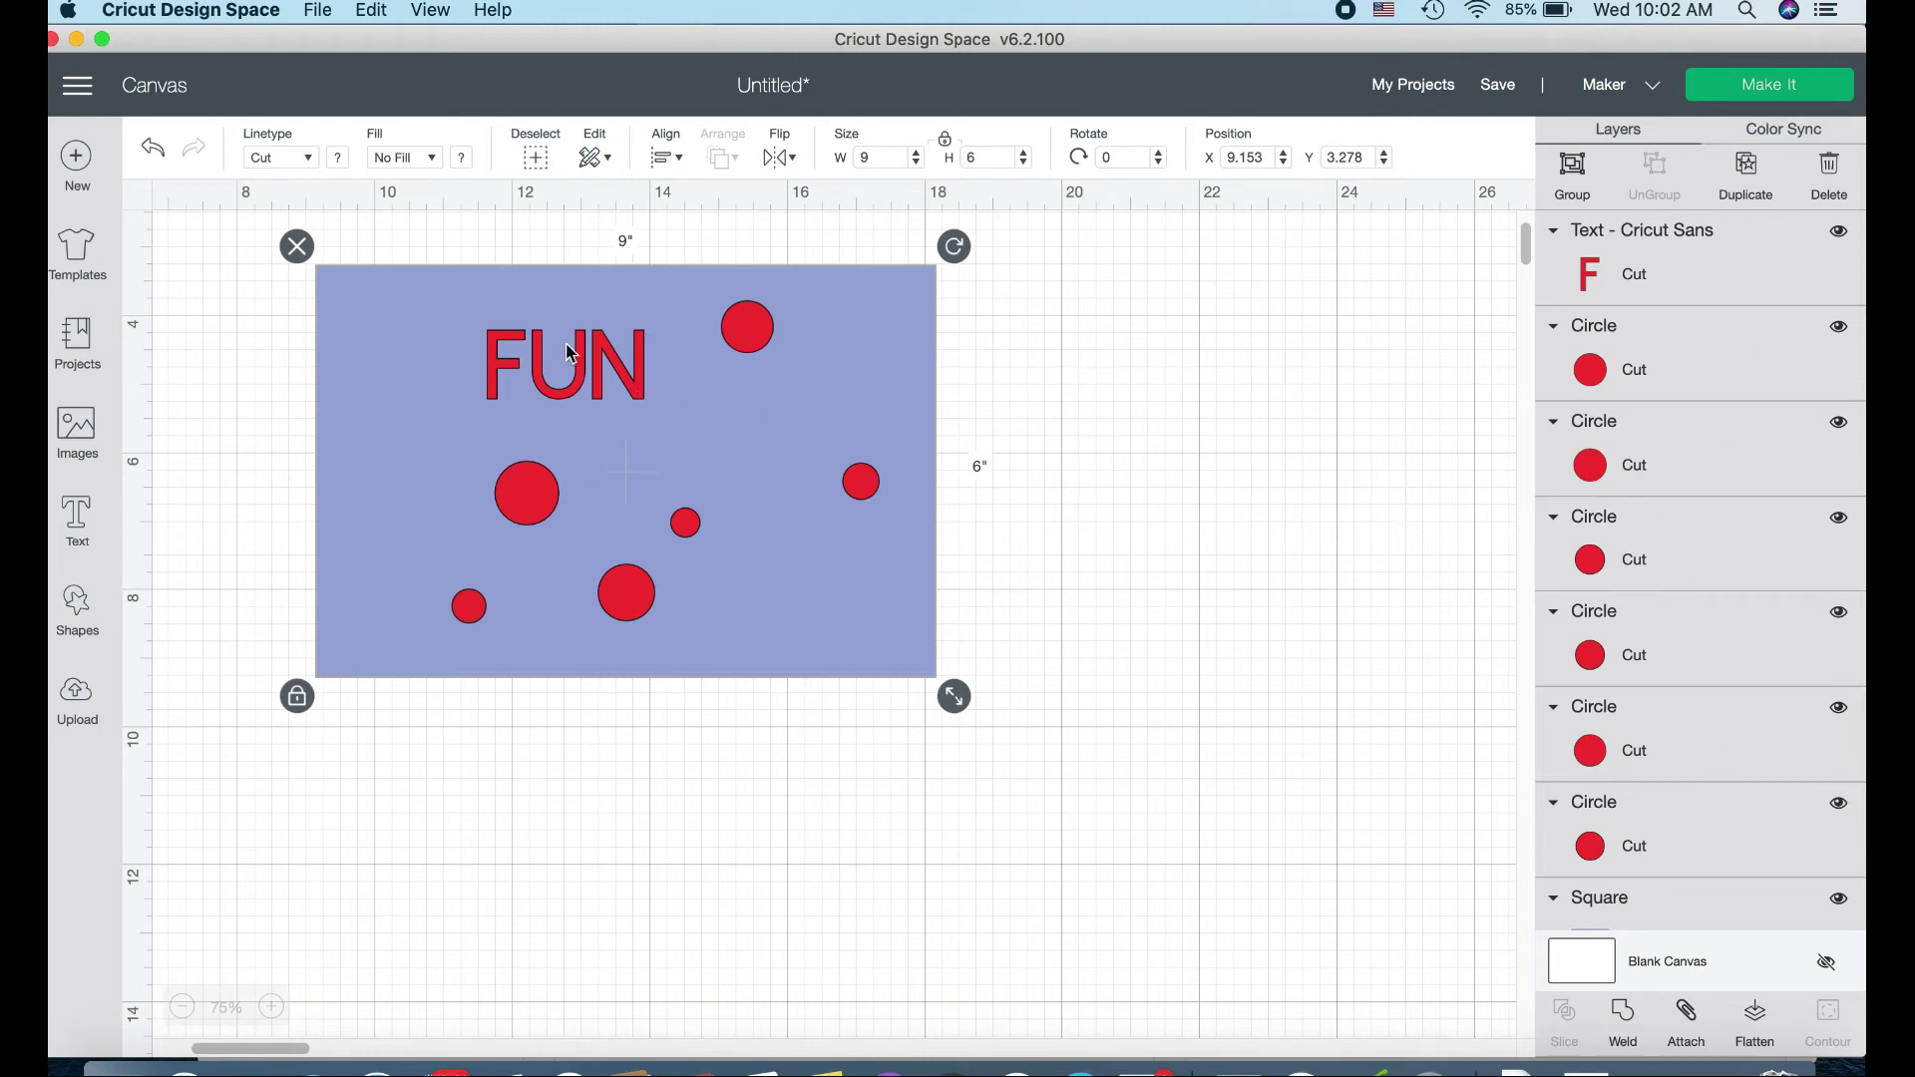
pyautogui.scroll(-1, 1653, 899)
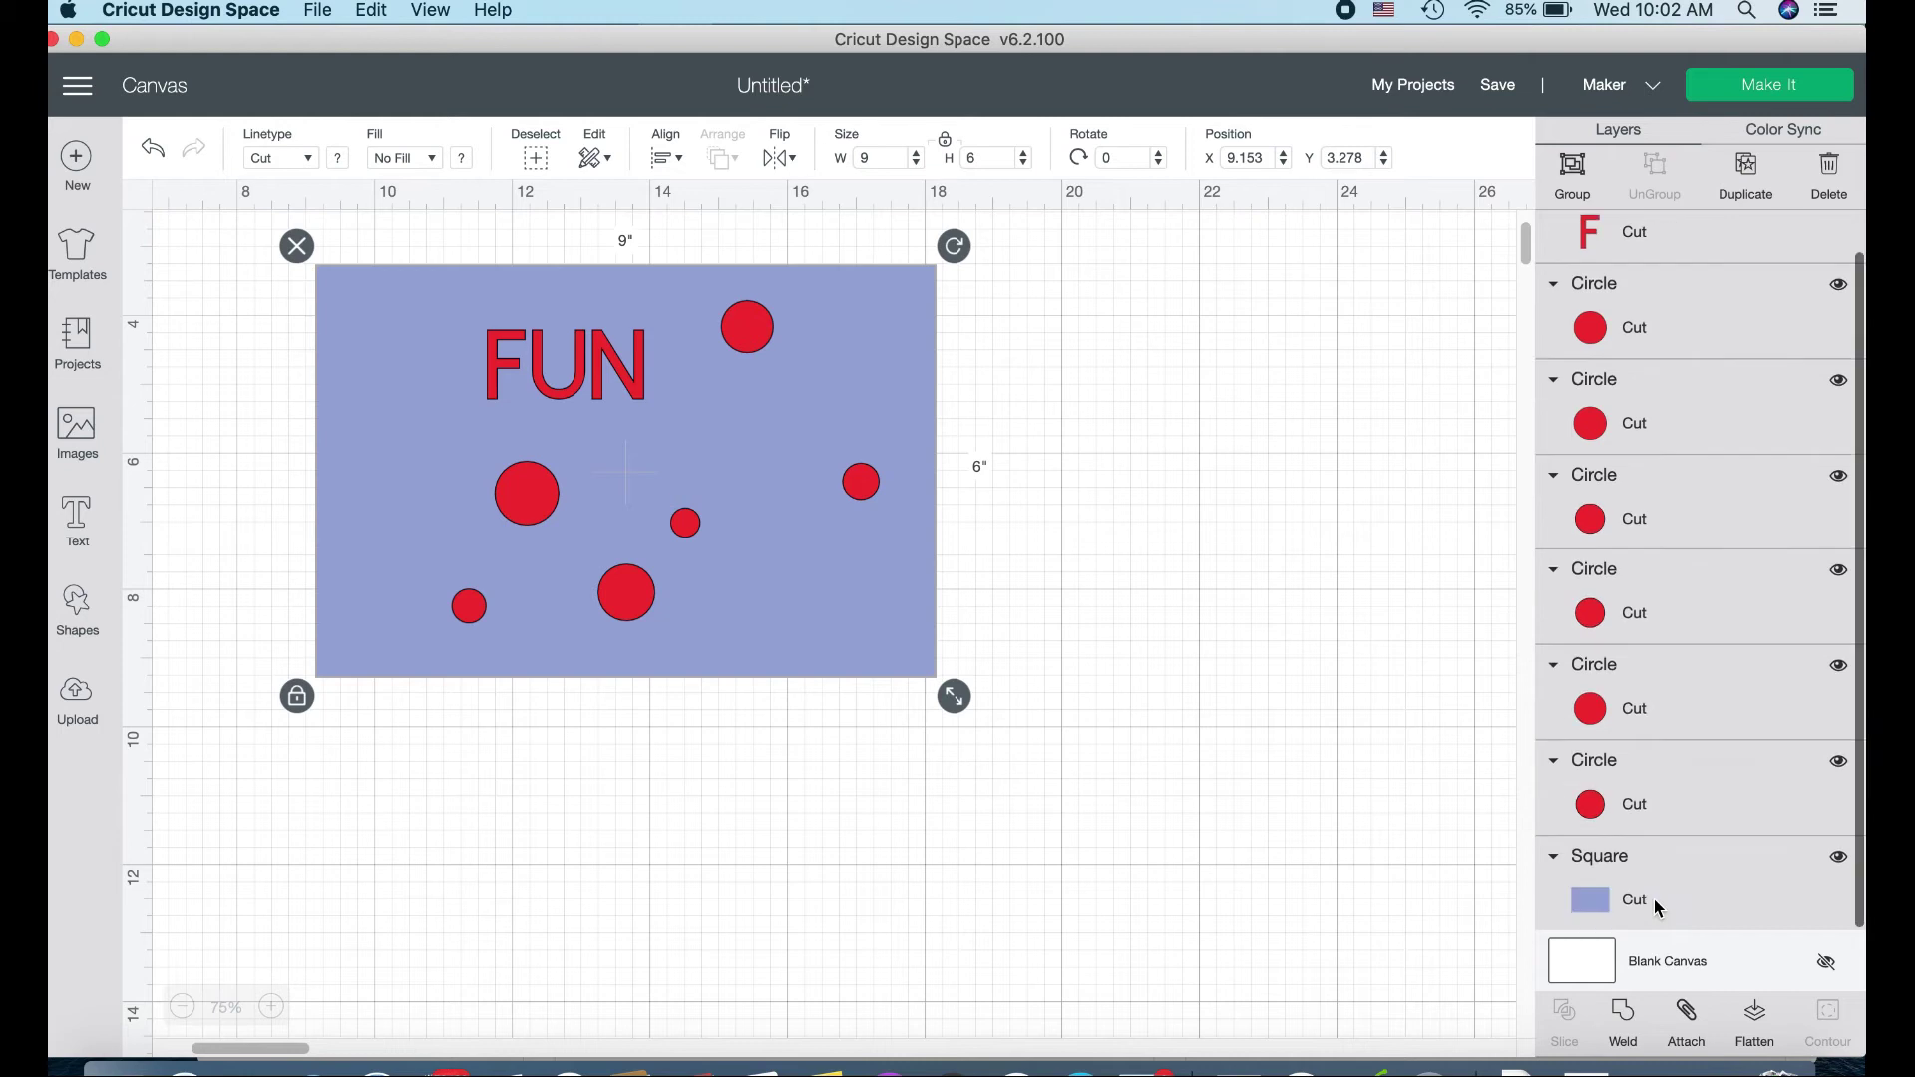
pyautogui.click(1683, 1042)
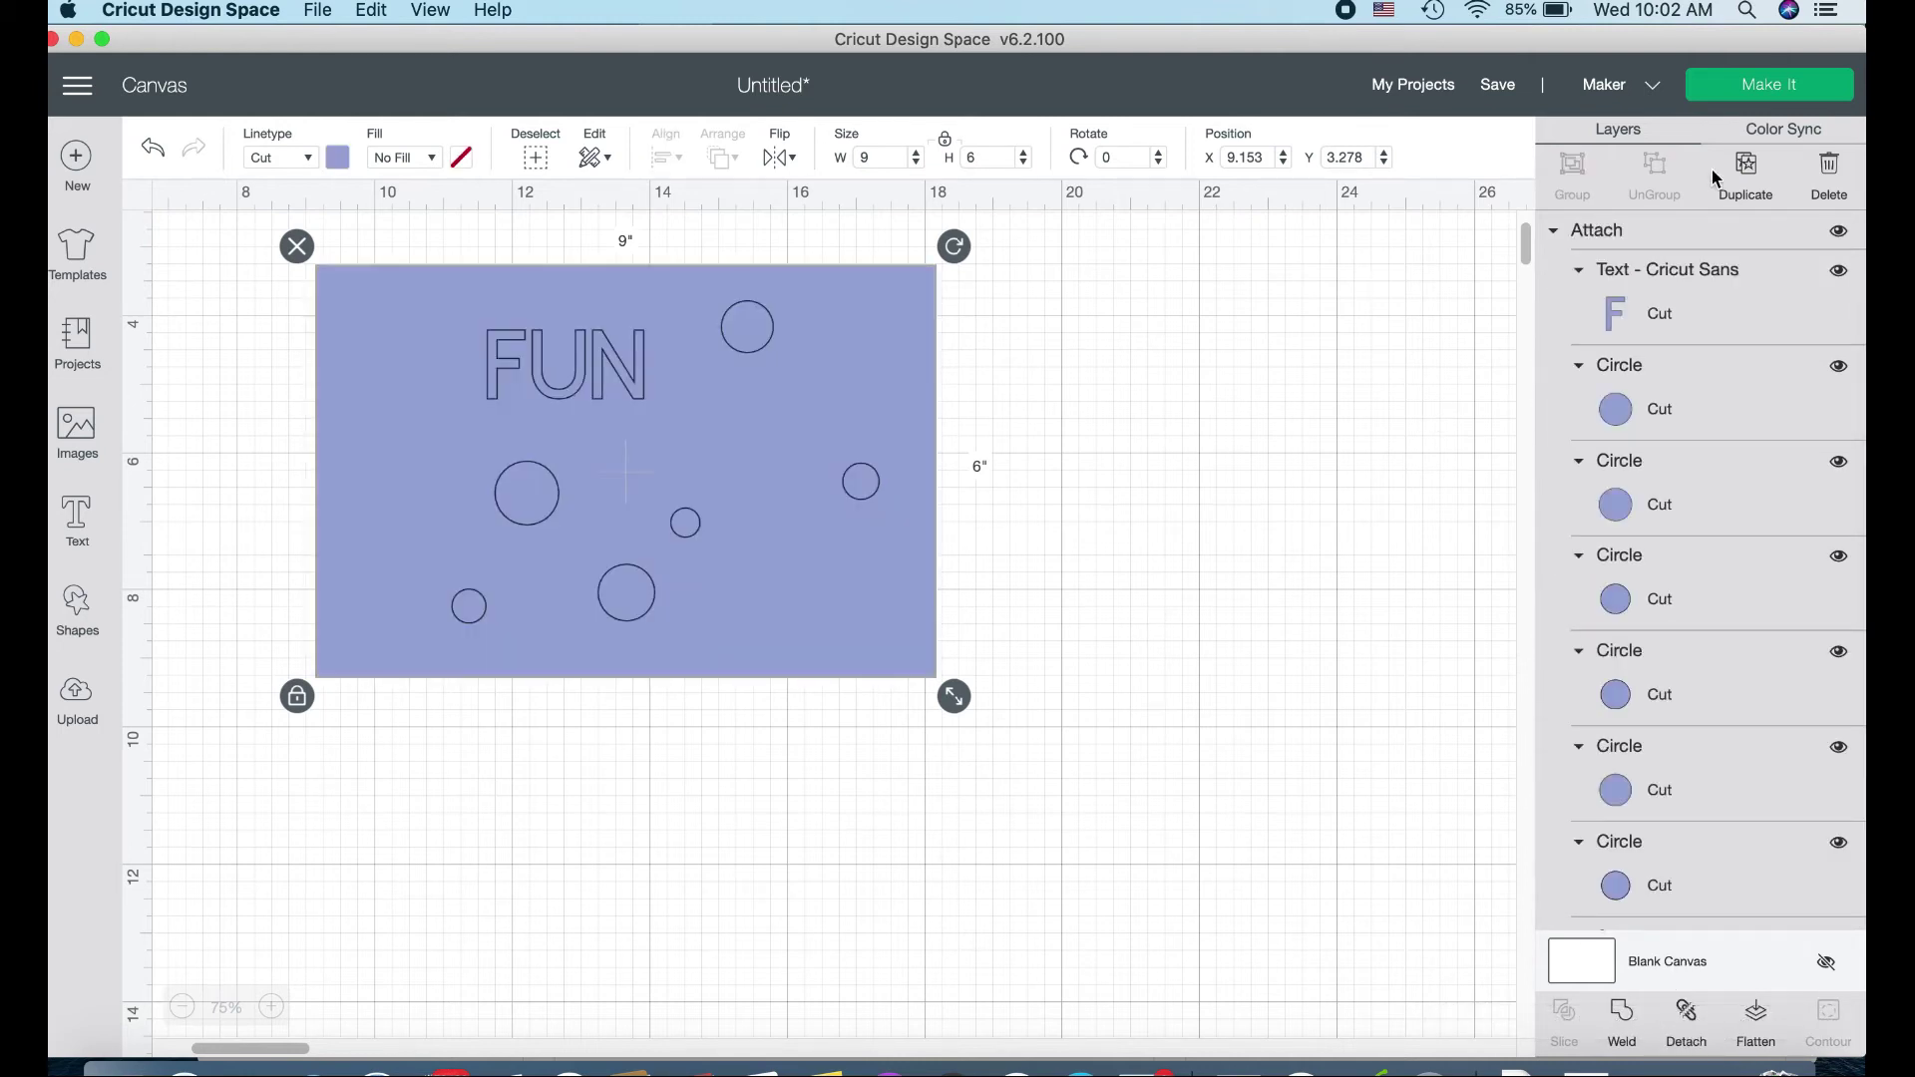
# Send the design to Make It and continue past the 12" x 12" mat preview.
pyautogui.click(1770, 91)
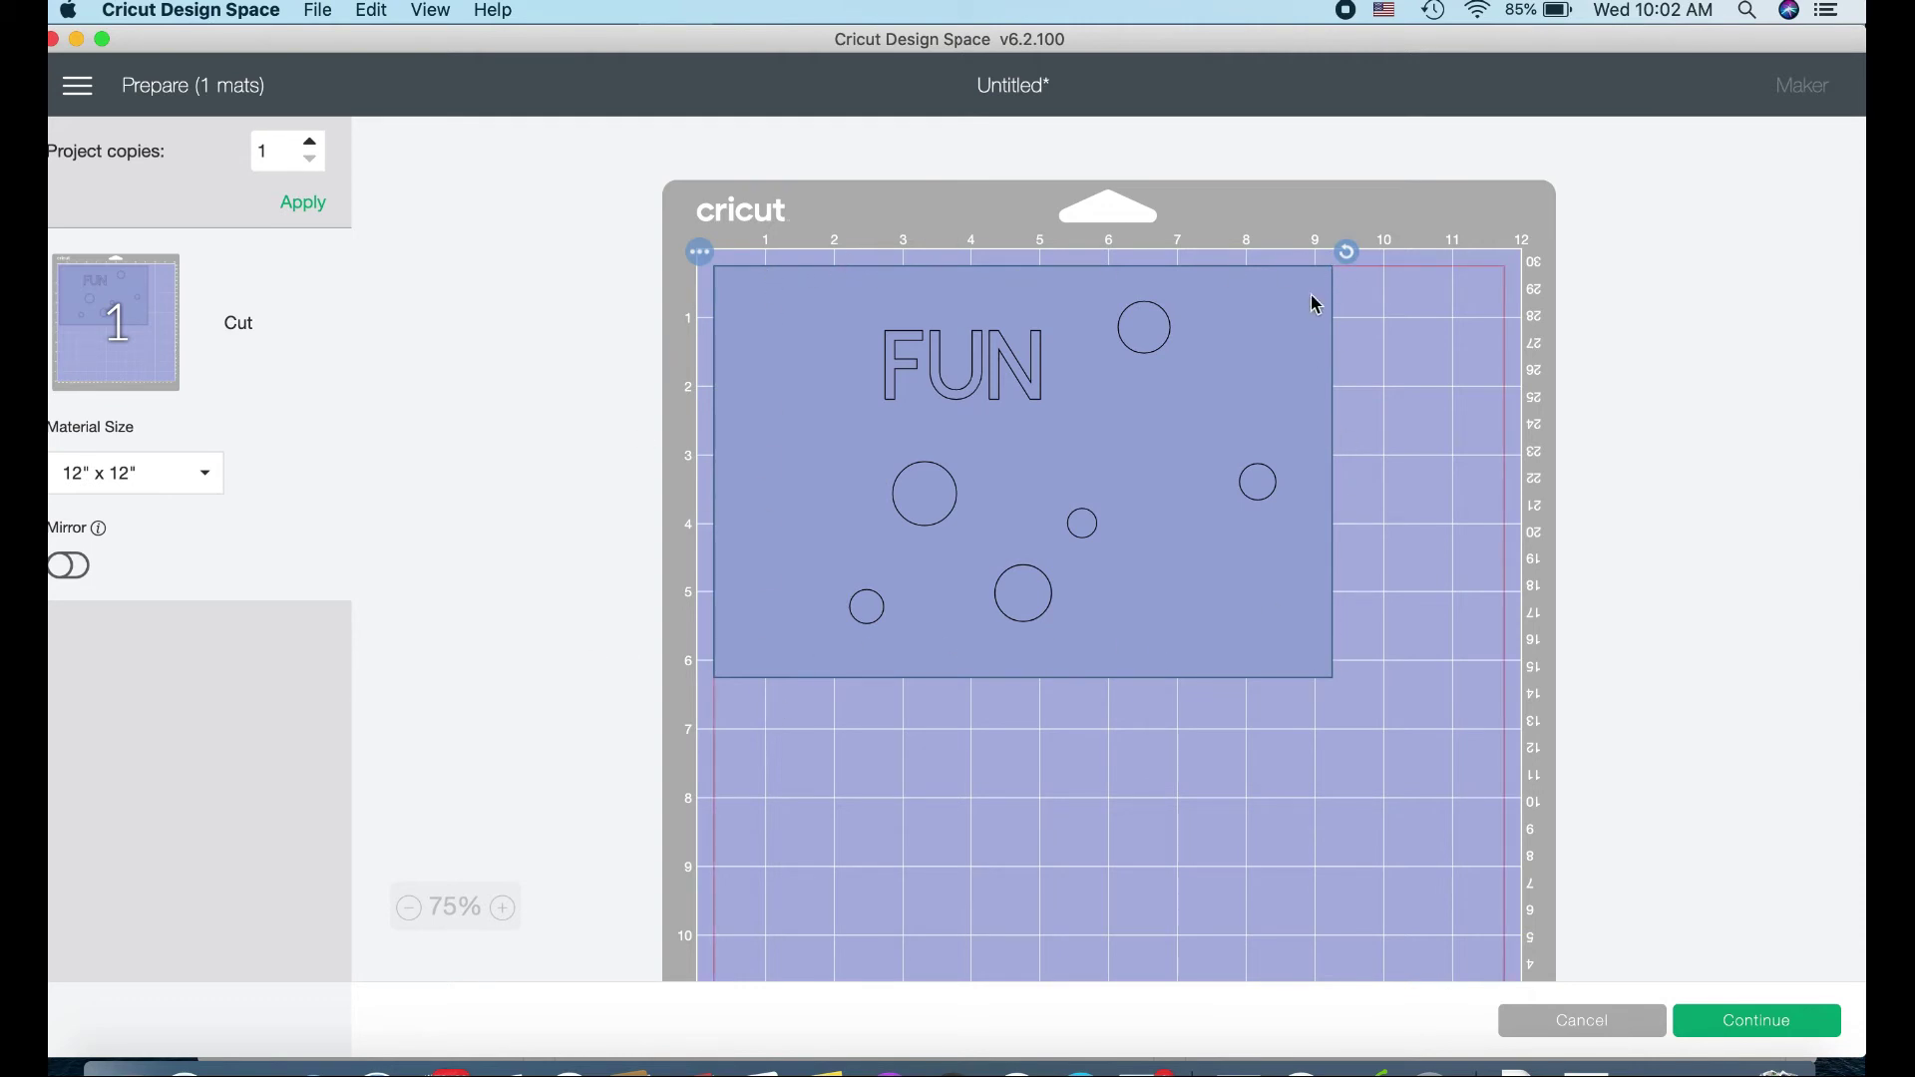
pyautogui.click(1761, 1015)
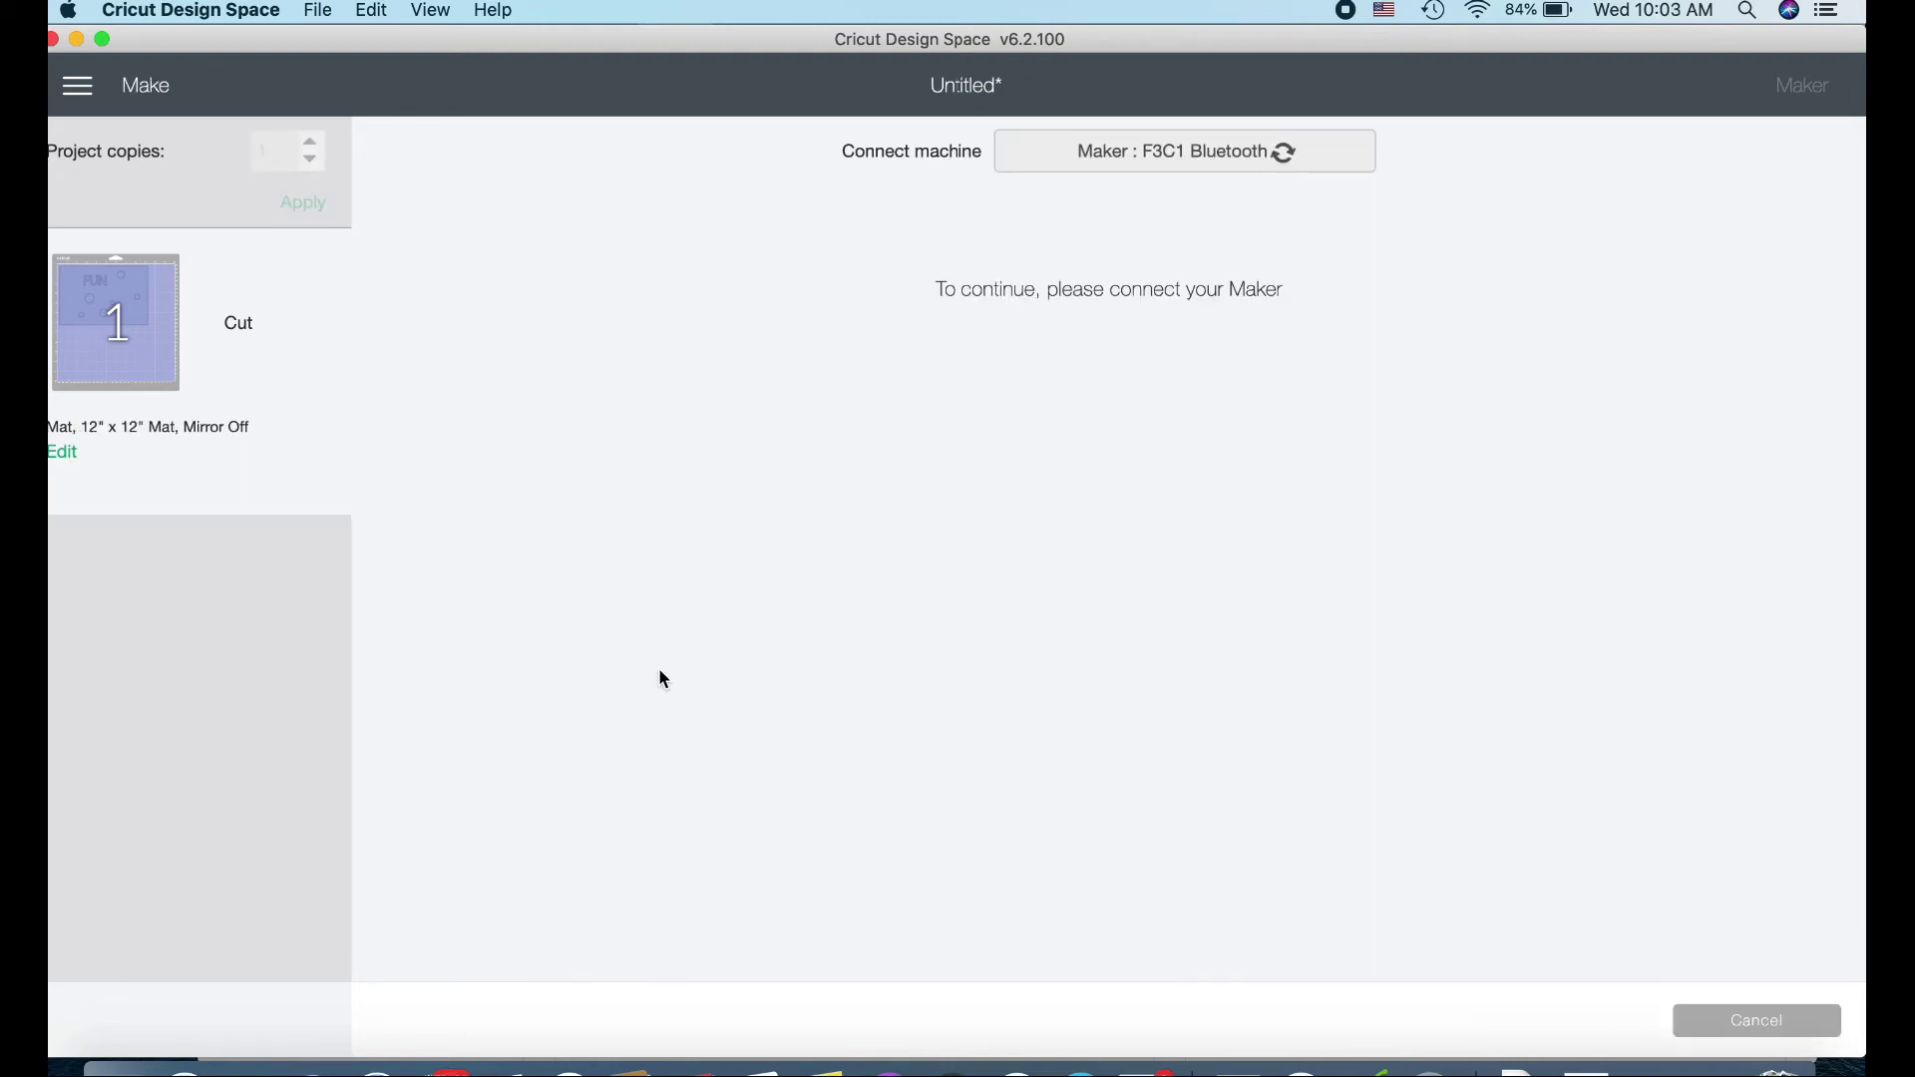